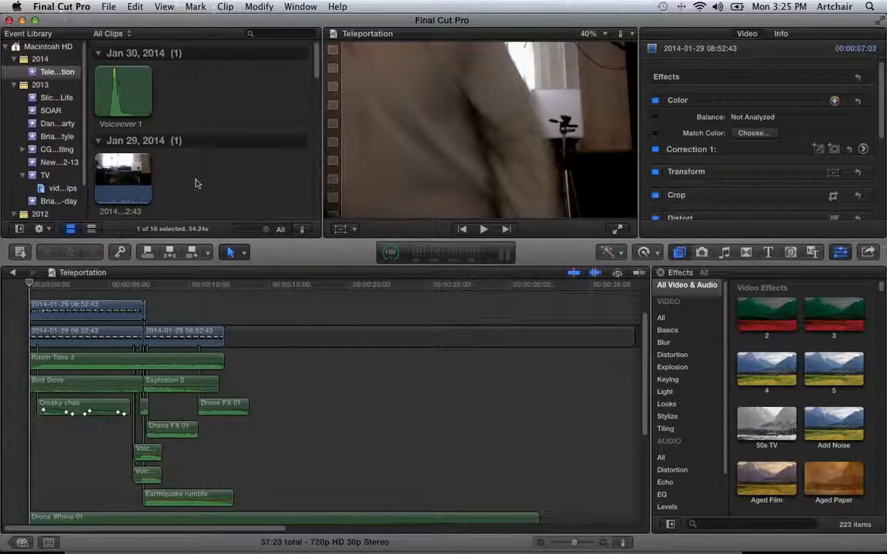
Step: Play back the finished Teleportation project, mute the sound and look over its video and audio layers in the timeline
{"action": "left_click", "coordinate": [482, 230]}
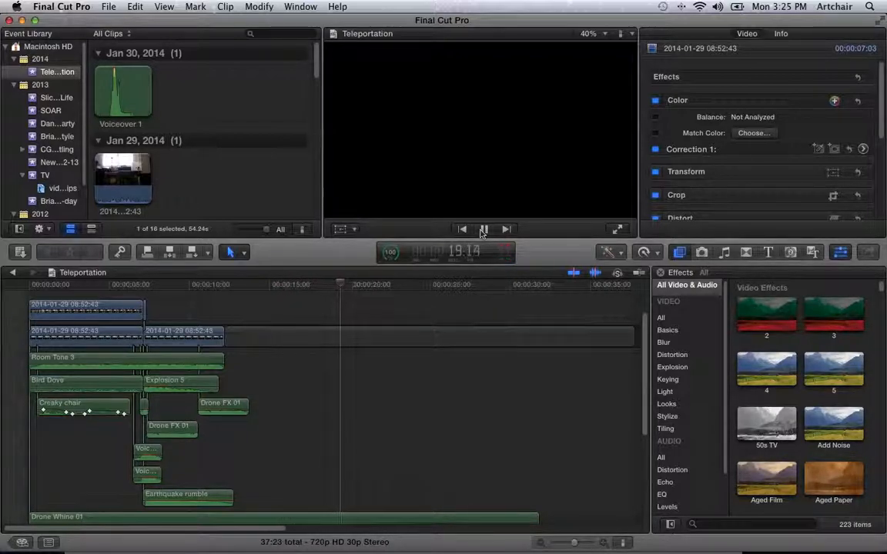
{"action": "left_click", "coordinate": [483, 229]}
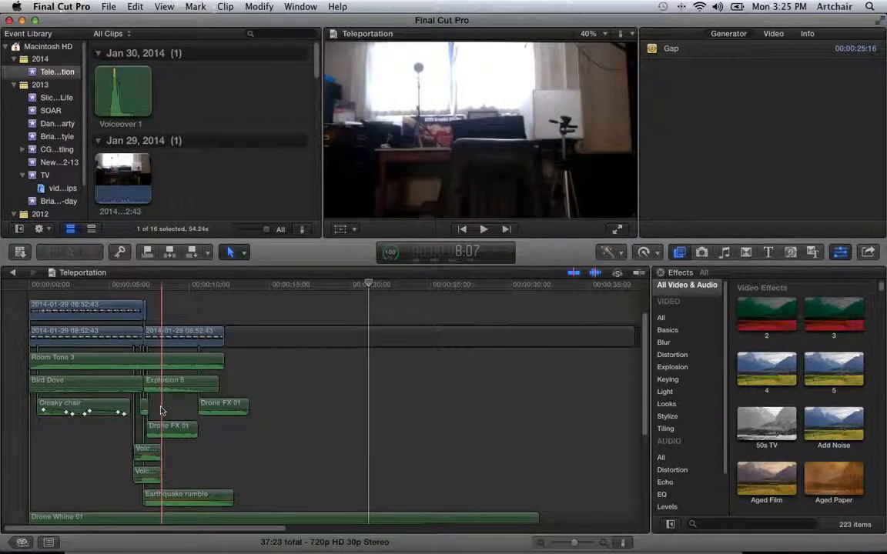
{"action": "key", "text": "XF86AudioMute"}
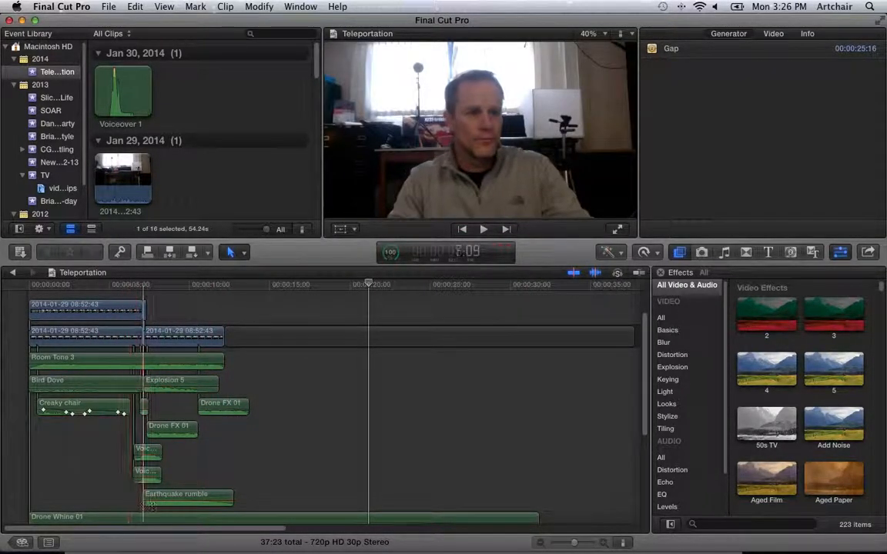
{"action": "scroll", "coordinate": [169, 432], "scroll_direction": "down", "scroll_amount": 3}
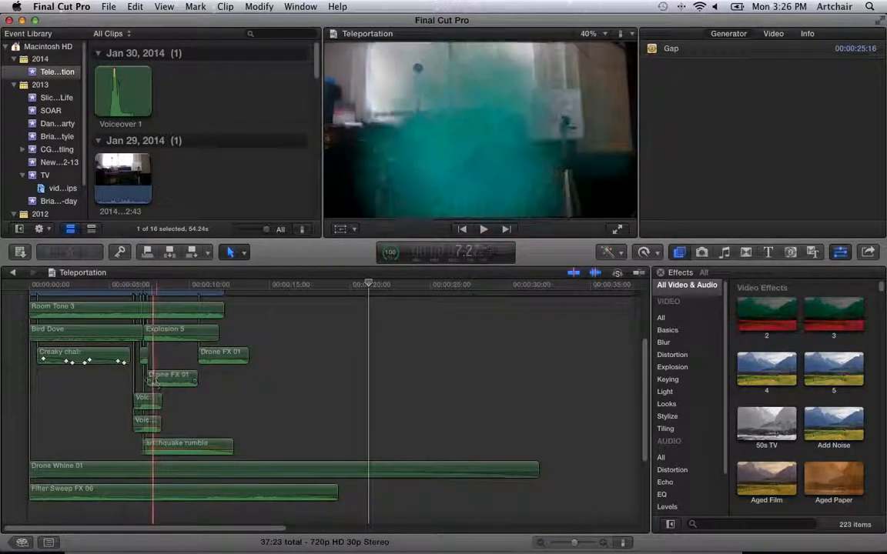
{"action": "scroll", "coordinate": [152, 381], "scroll_direction": "up", "scroll_amount": 3}
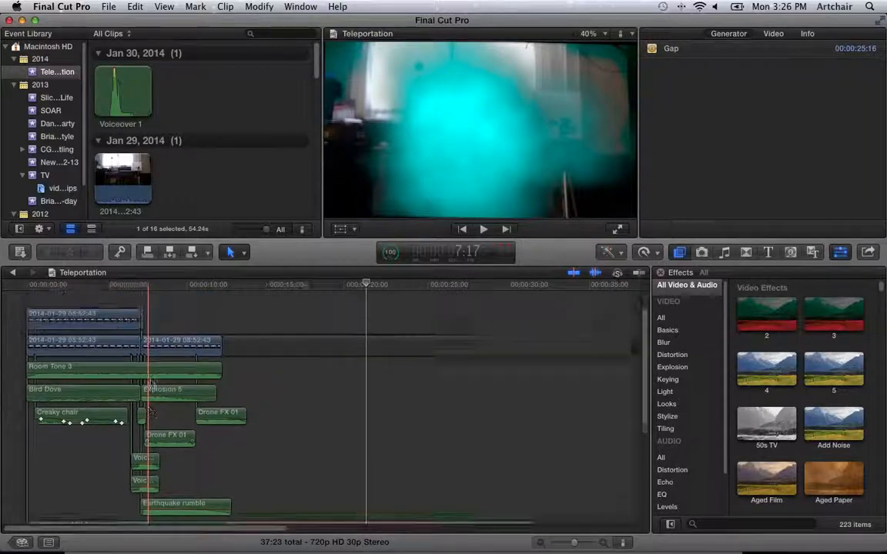
{"action": "scroll", "coordinate": [151, 383], "scroll_direction": "up", "scroll_amount": 2}
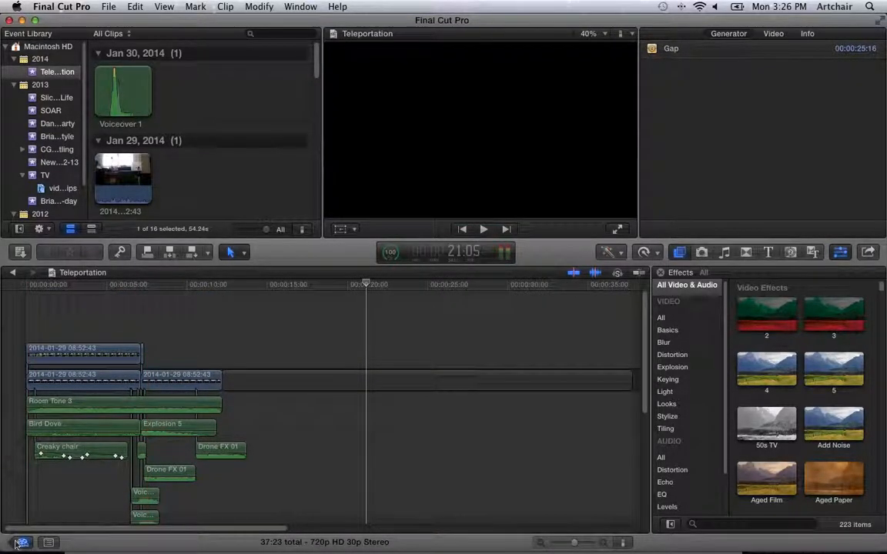
Step: Start a new project from the Project Library with custom video properties of 720p HD, 1280x720 and 30p
{"action": "left_click", "coordinate": [19, 543]}
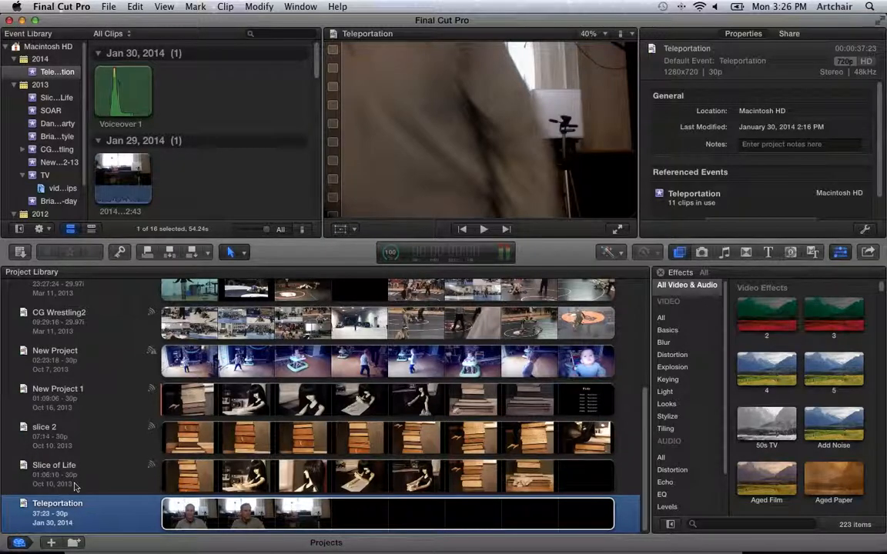
{"action": "left_click", "coordinate": [109, 7]}
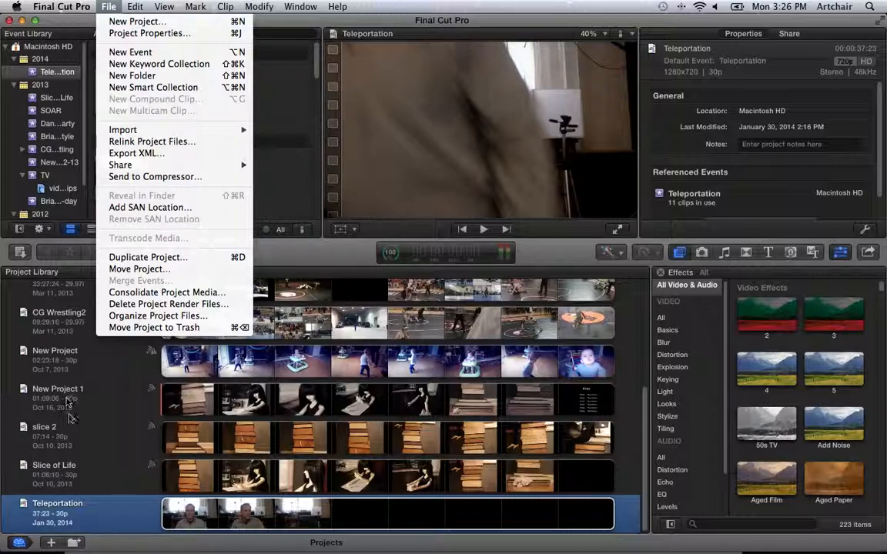
{"action": "left_click", "coordinate": [8, 471]}
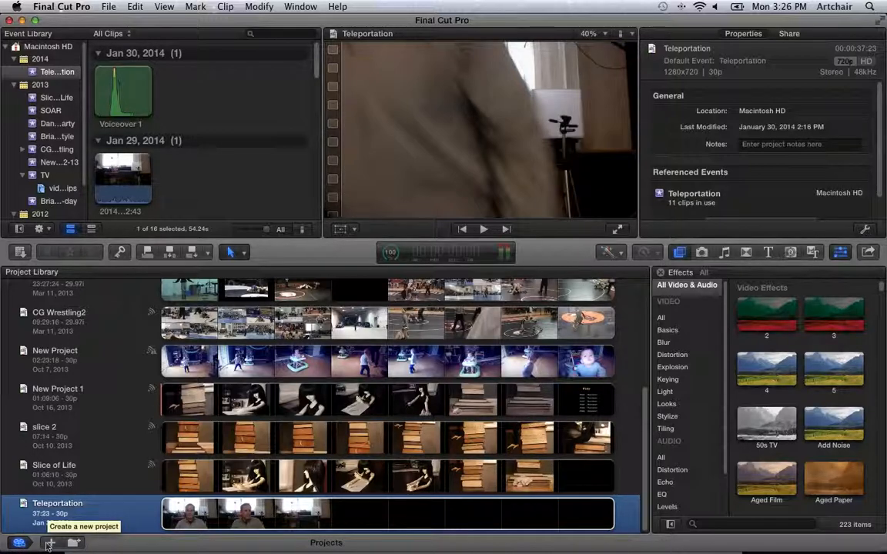
{"action": "left_click", "coordinate": [48, 543]}
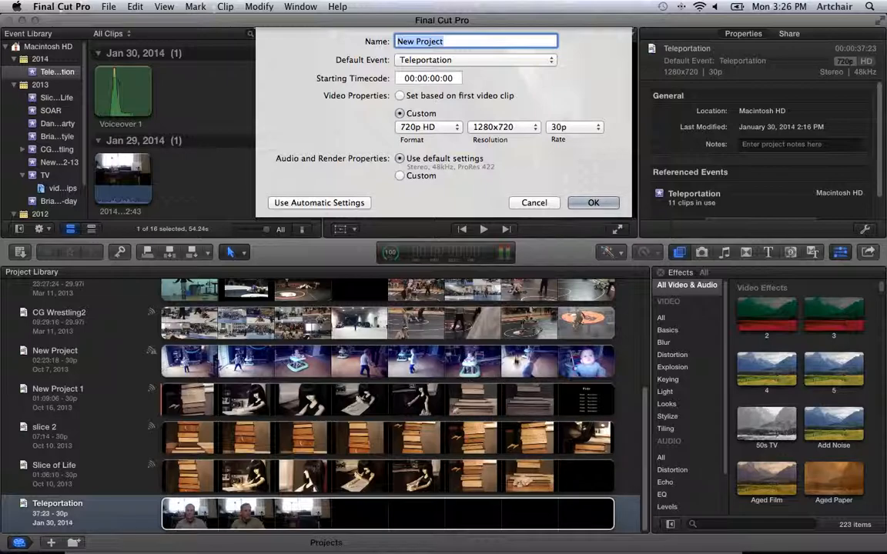
{"action": "left_click", "coordinate": [399, 97]}
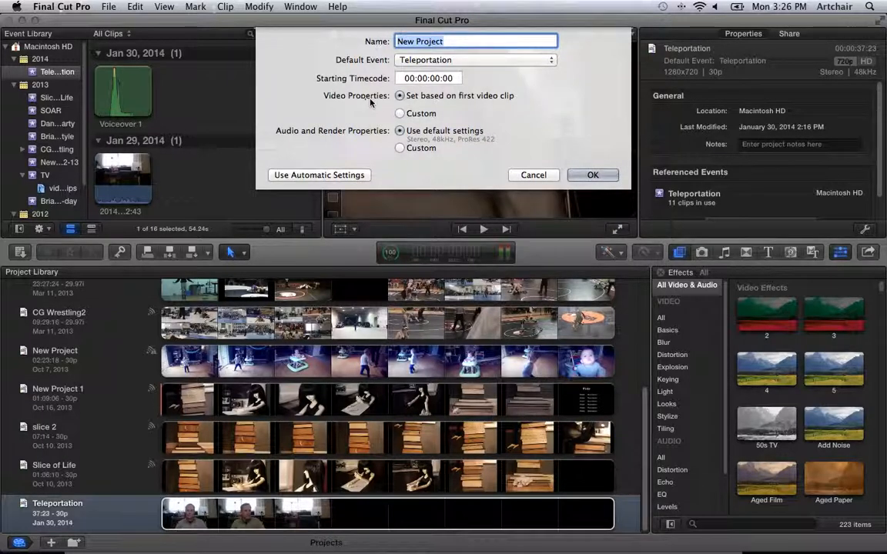
{"action": "left_click", "coordinate": [400, 113]}
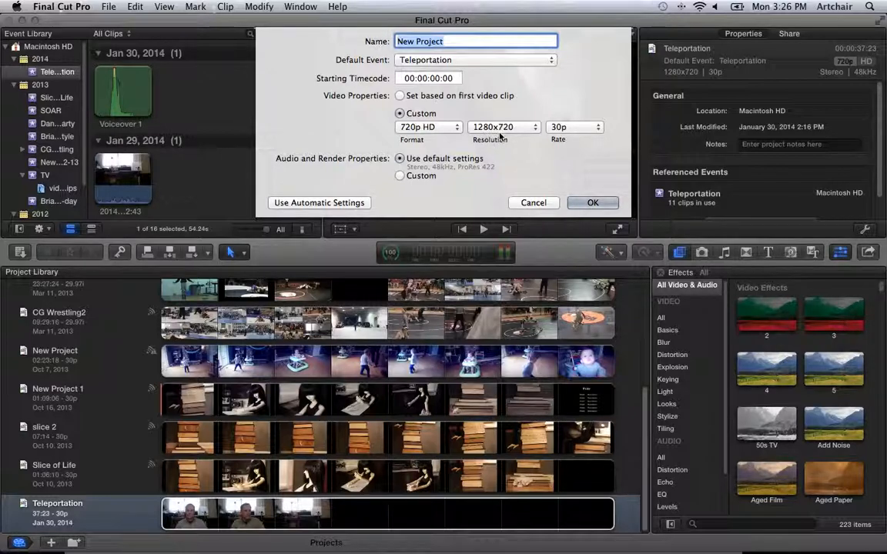
{"action": "left_click", "coordinate": [594, 129]}
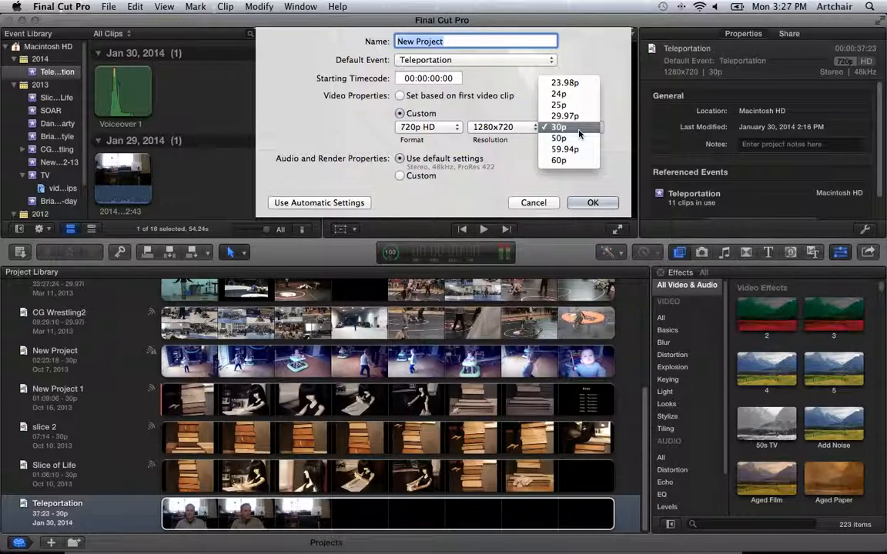
{"action": "left_click", "coordinate": [585, 129]}
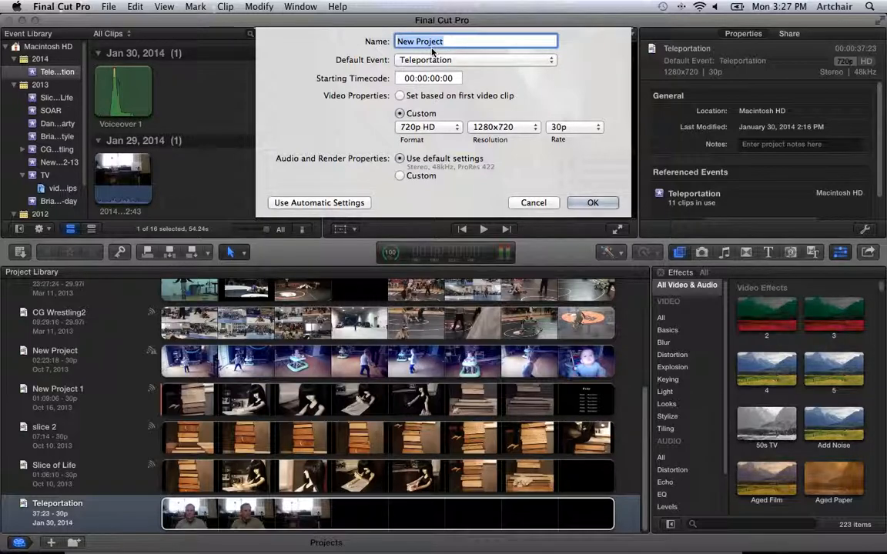
Step: Name the project Teleportation2, keep Teleportation as its default event and create it
{"action": "type", "text": "Teleportation"}
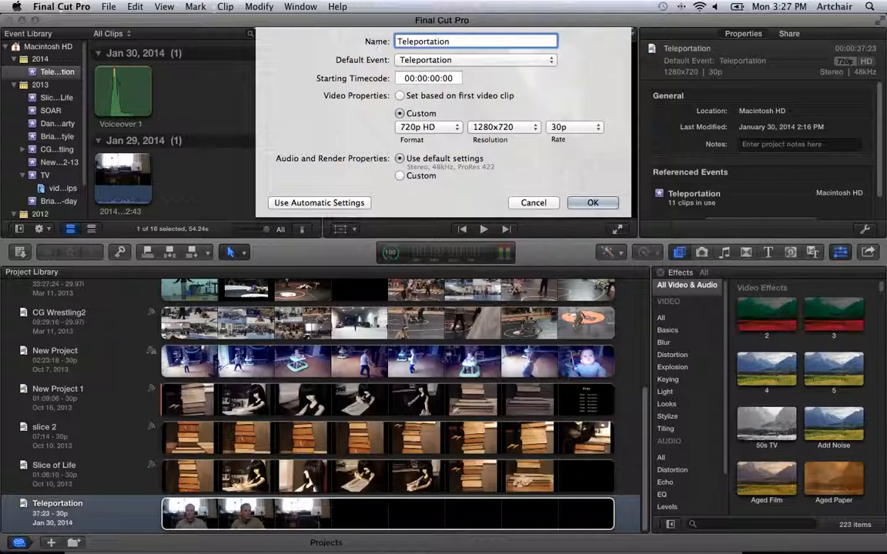
{"action": "left_click", "coordinate": [482, 68]}
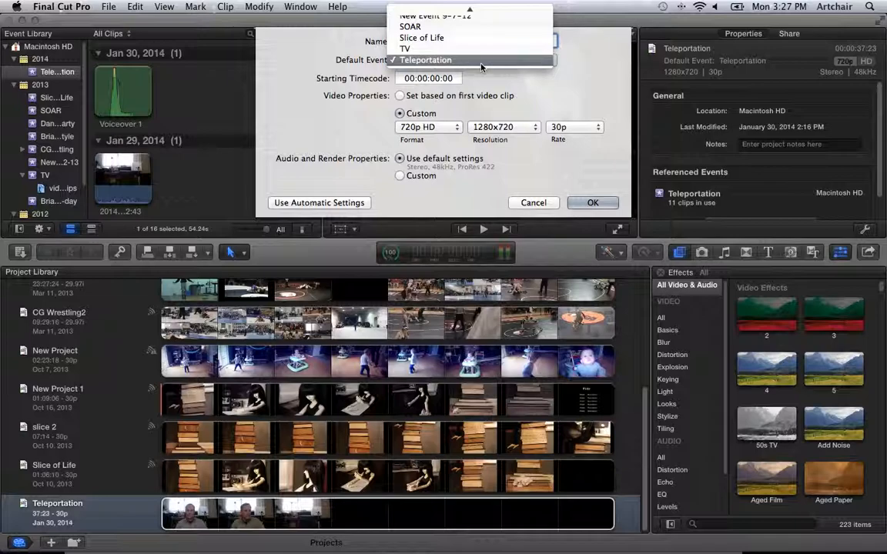
{"action": "left_click", "coordinate": [481, 64]}
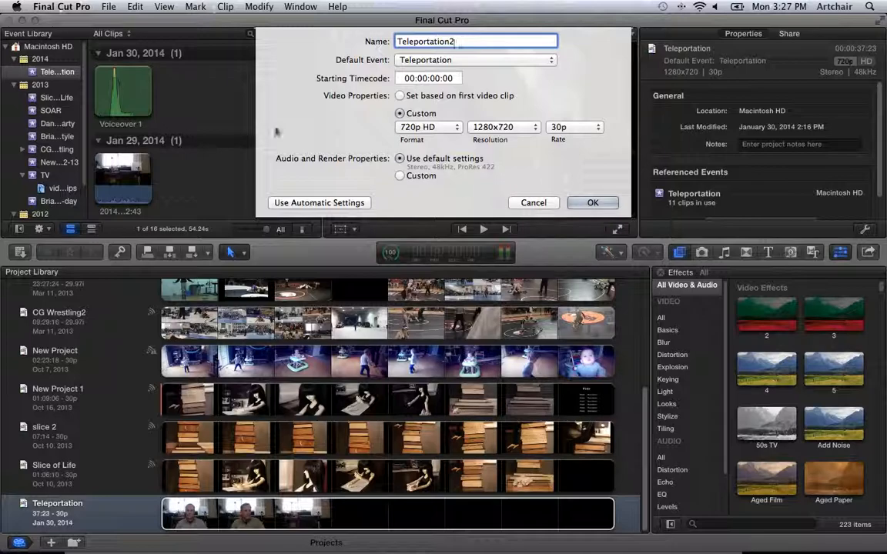
{"action": "left_click", "coordinate": [593, 204]}
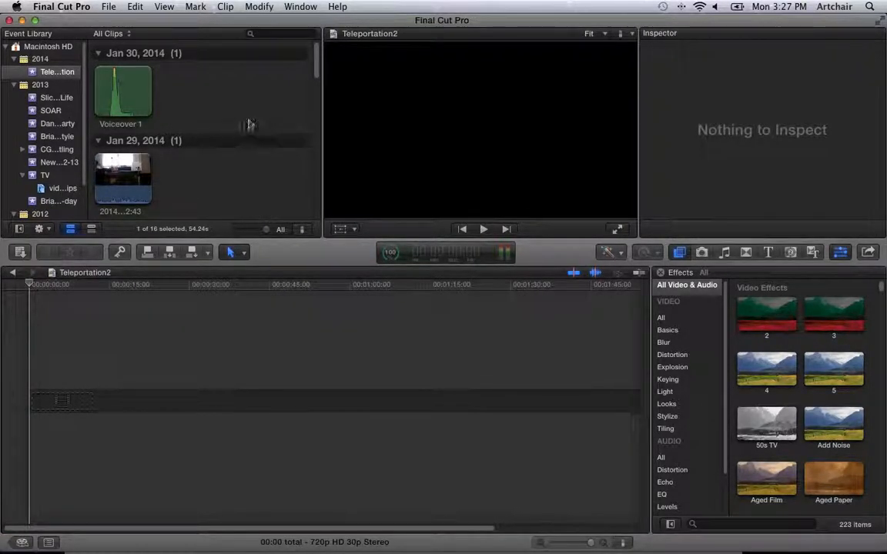
{"action": "left_click", "coordinate": [109, 7]}
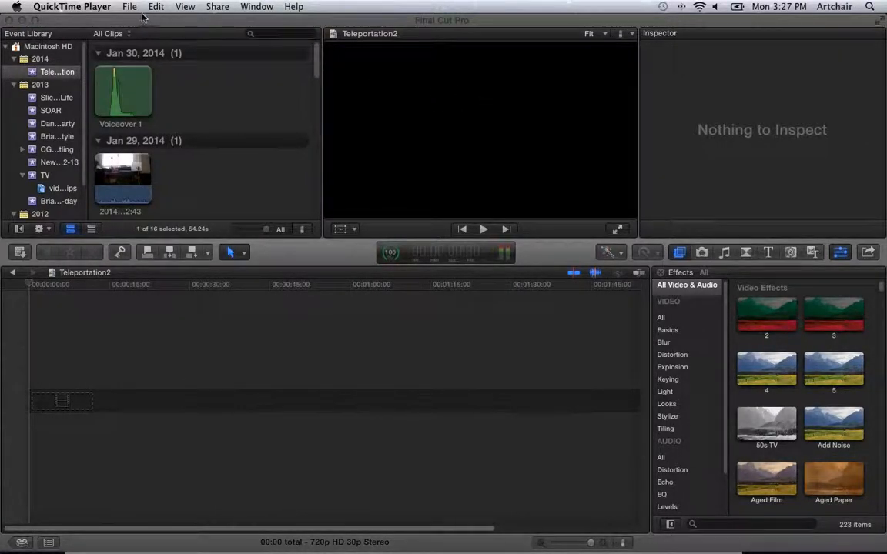
{"action": "left_click", "coordinate": [131, 9]}
{"action": "mouse_move", "coordinate": [97, 8]}
{"action": "left_click", "coordinate": [105, 24]}
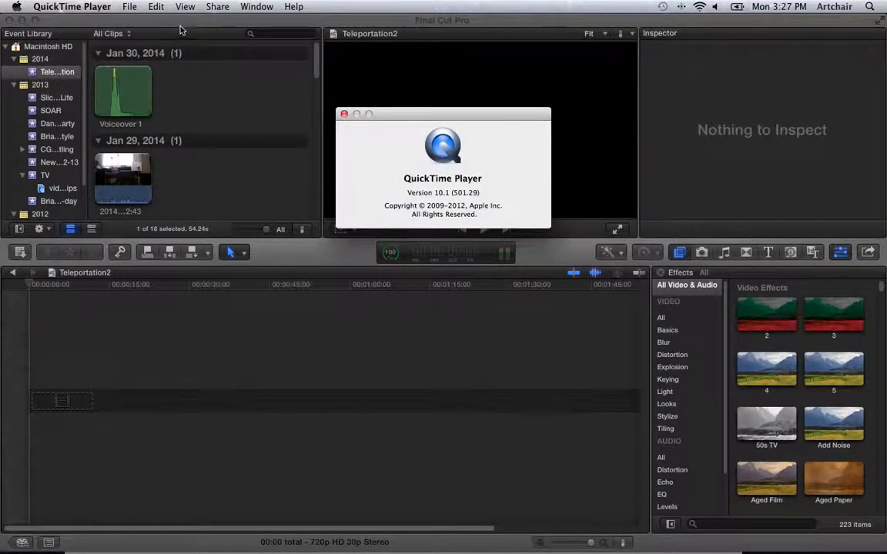
{"action": "left_click", "coordinate": [147, 22]}
{"action": "left_click", "coordinate": [114, 9]}
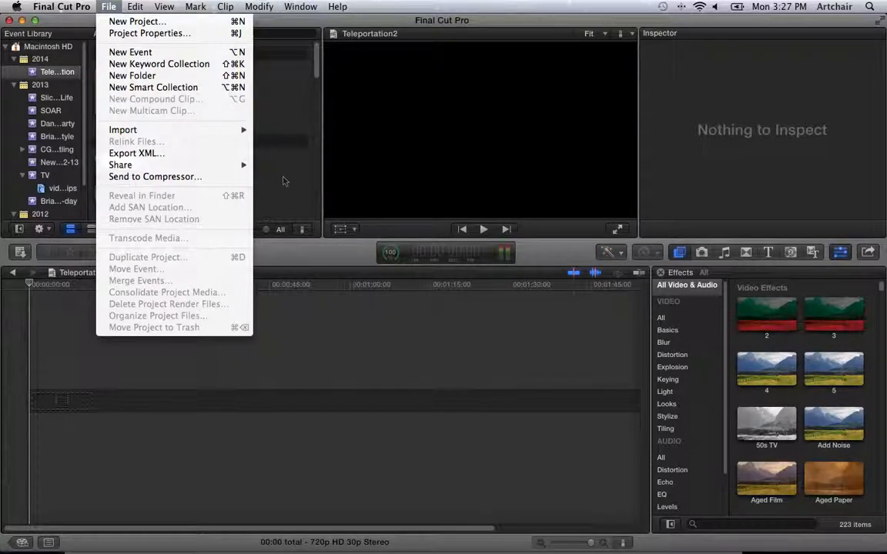
{"action": "left_click", "coordinate": [311, 262]}
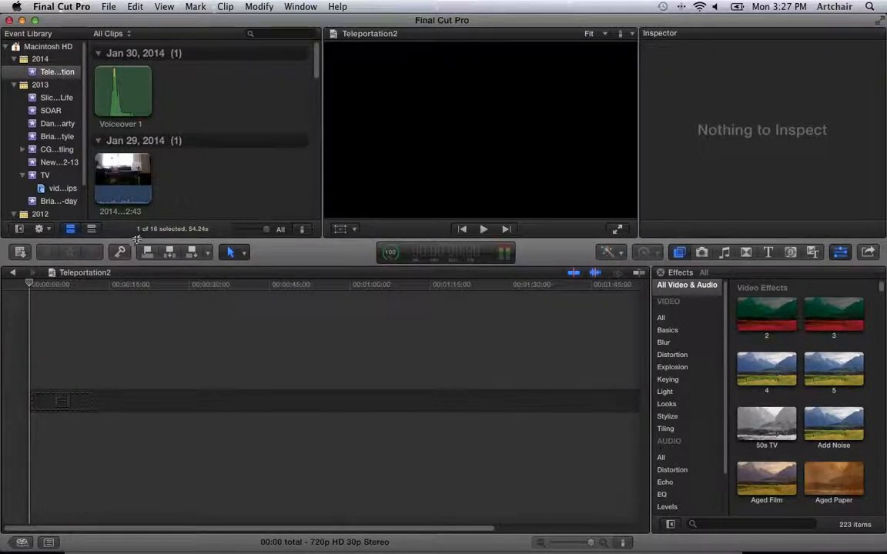
Step: Play the Jan 29, 2014 source clip in the Teleportation event from near its start to review the raw footage
{"action": "left_click", "coordinate": [140, 184]}
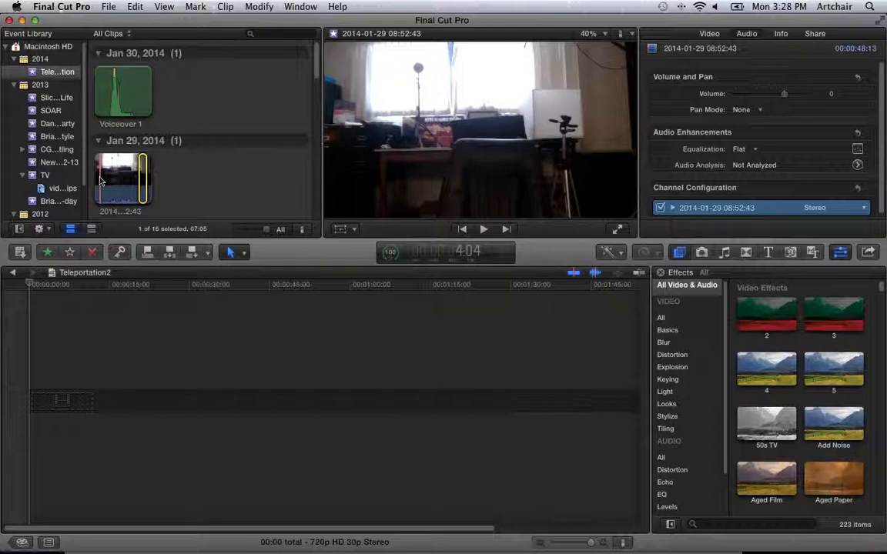
{"action": "key", "text": "super+Tab"}
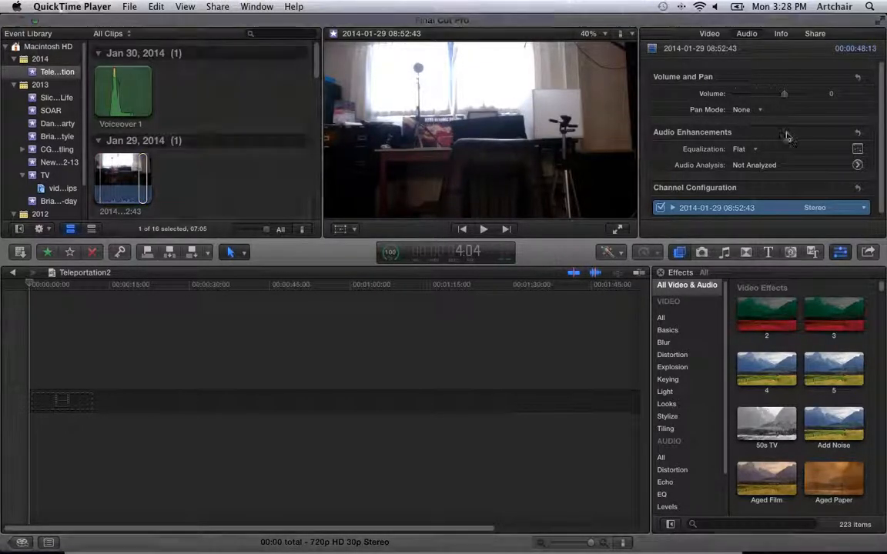
{"action": "left_click", "coordinate": [99, 174]}
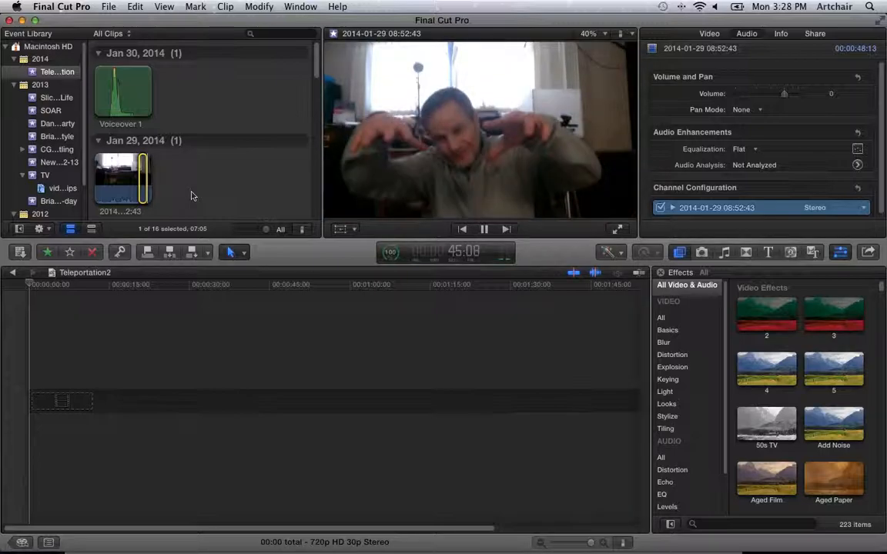
{"action": "key", "text": "space"}
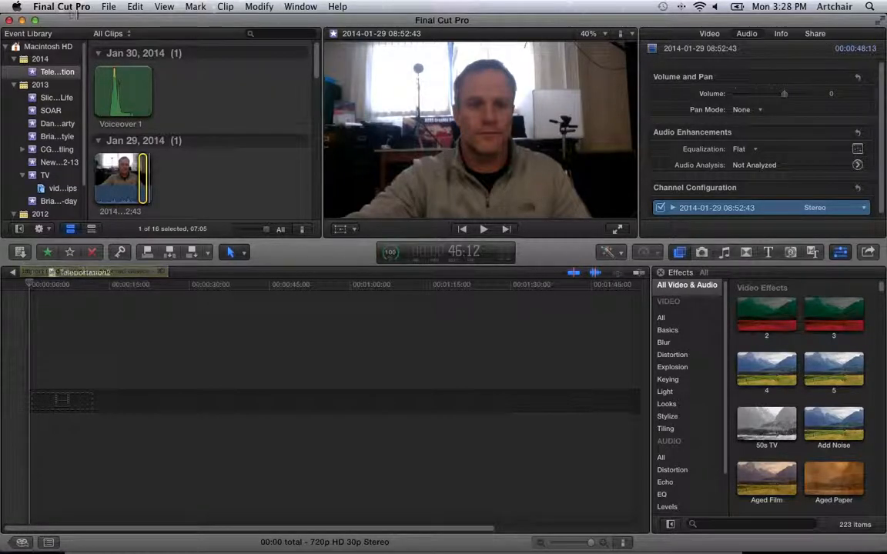
Step: Open the media import window and choose the built-in Apple FaceTime HD Camera as the source
{"action": "left_click", "coordinate": [105, 8]}
{"action": "mouse_move", "coordinate": [190, 133]}
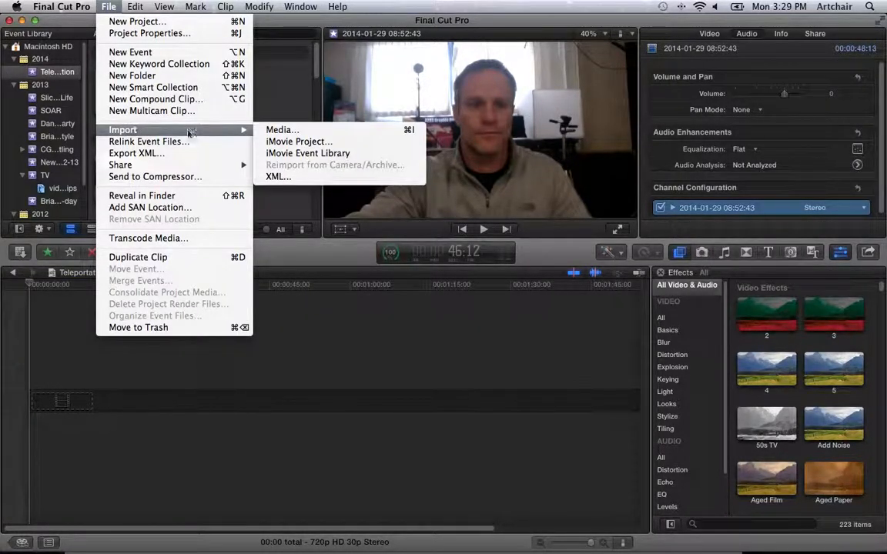
{"action": "left_click", "coordinate": [280, 131]}
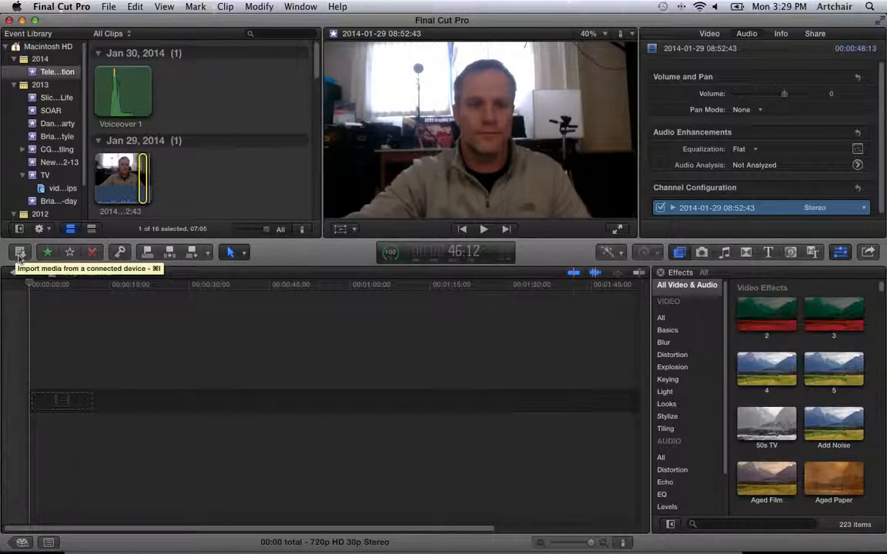
{"action": "left_click", "coordinate": [20, 255]}
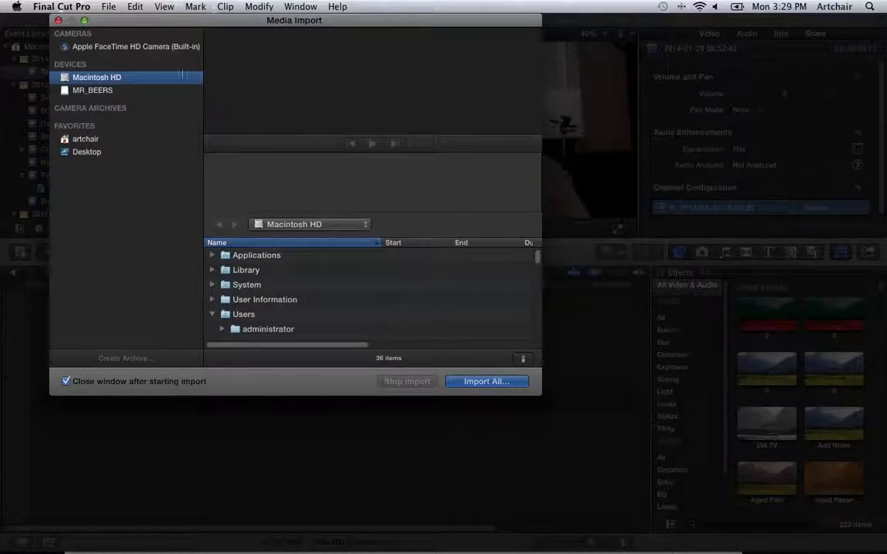
{"action": "left_click", "coordinate": [87, 48]}
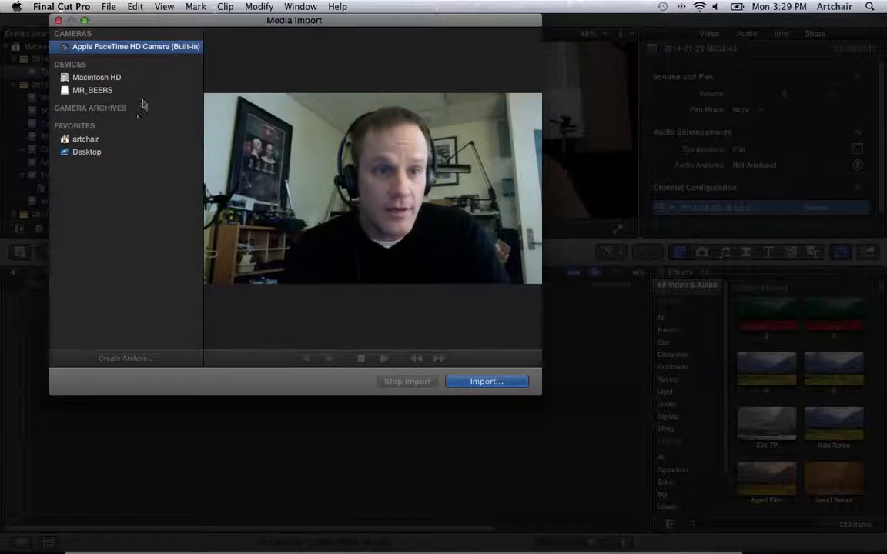
Step: Record a camera clip into the existing Teleportation event and select the captured Feb 3, 2014 clip in the event browser
{"action": "left_click", "coordinate": [465, 382]}
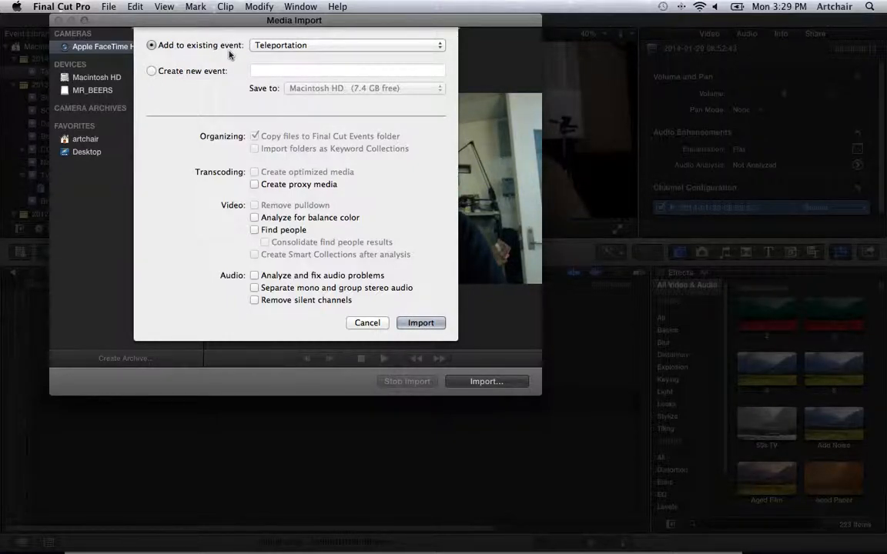
{"action": "left_click", "coordinate": [421, 323]}
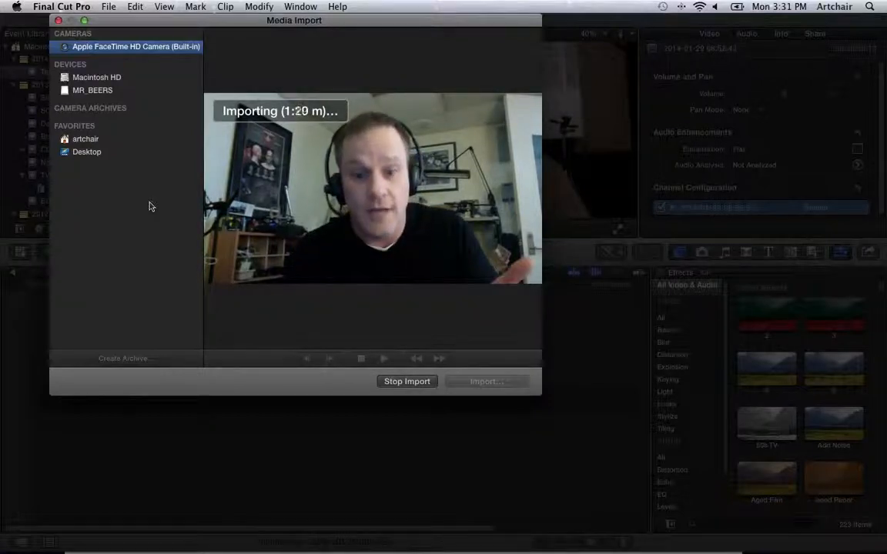
{"action": "left_click", "coordinate": [408, 382]}
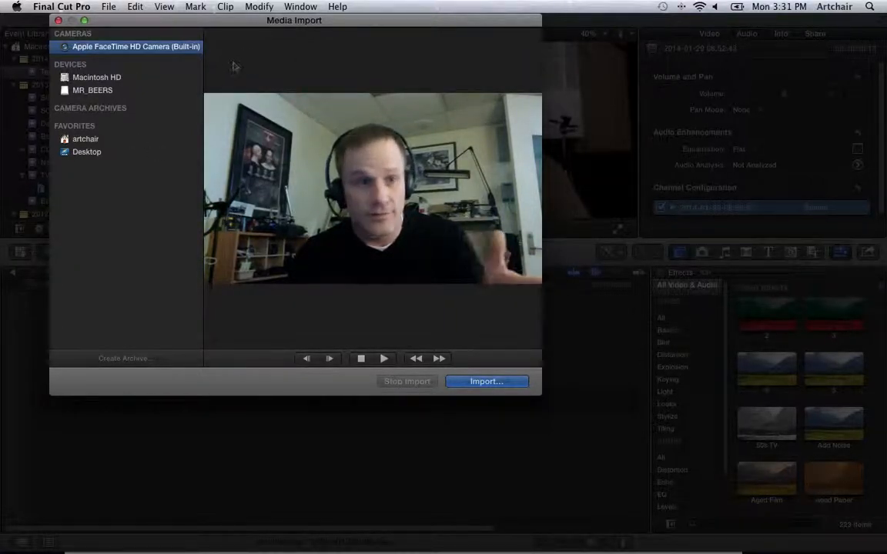
{"action": "left_click", "coordinate": [58, 22]}
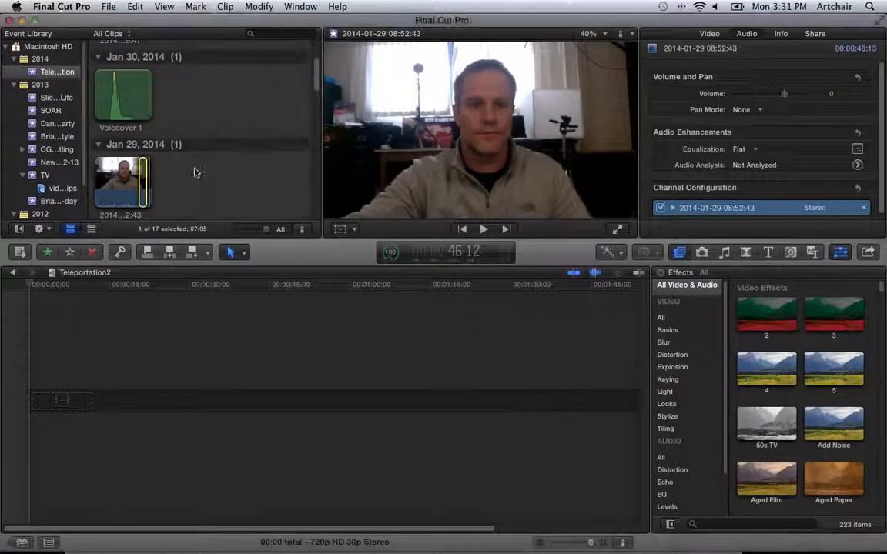
{"action": "left_click", "coordinate": [120, 109]}
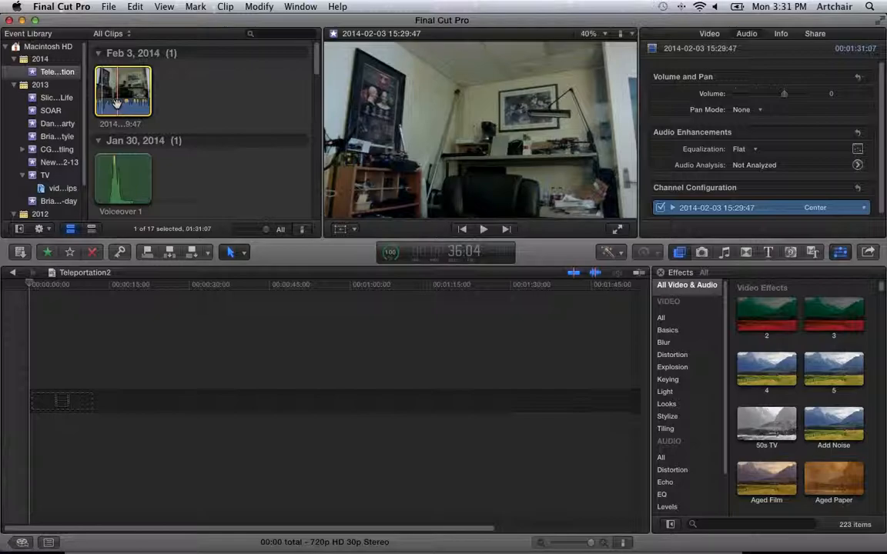
Step: Mark a range start in the empty-office part of the Feb 3, 2014 clip and expand the browser filmstrips to 10s
{"action": "key", "text": "i"}
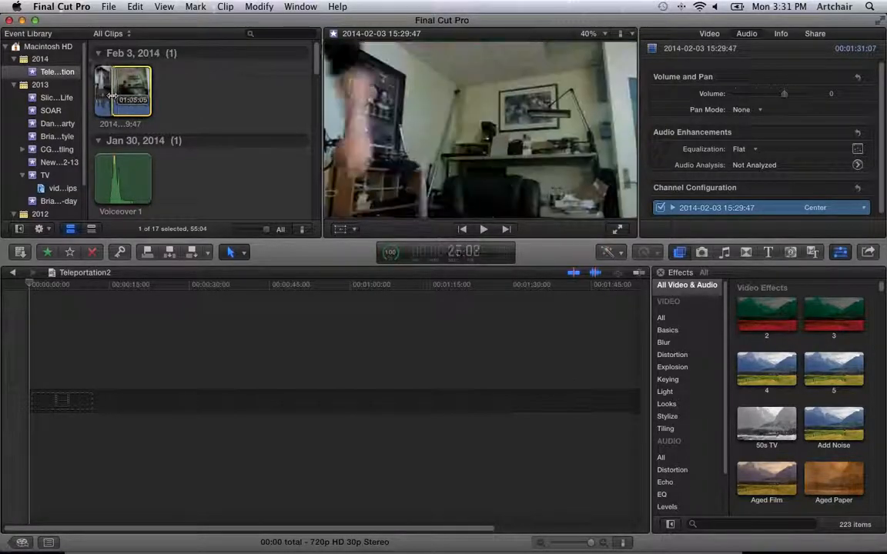
{"action": "left_click_drag", "start_coordinate": [114, 95], "coordinate": [118, 96]}
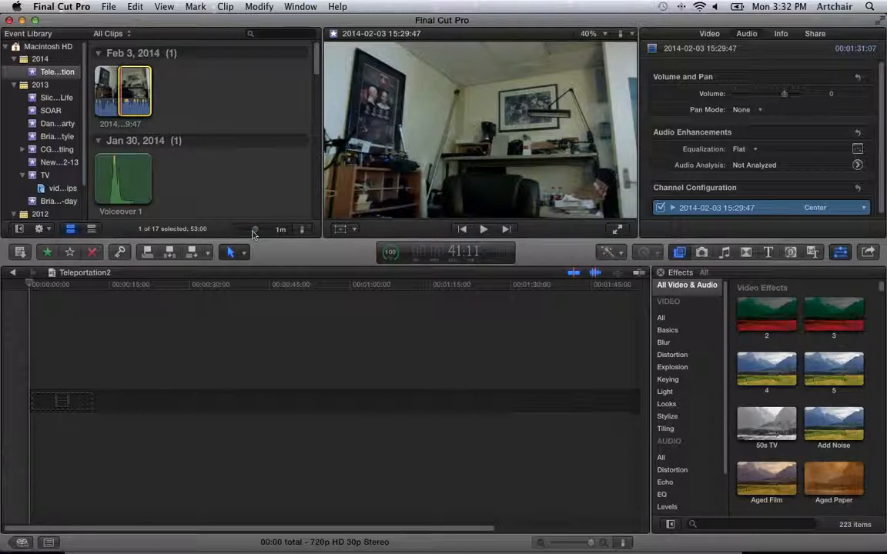
{"action": "left_click_drag", "start_coordinate": [252, 233], "coordinate": [250, 234]}
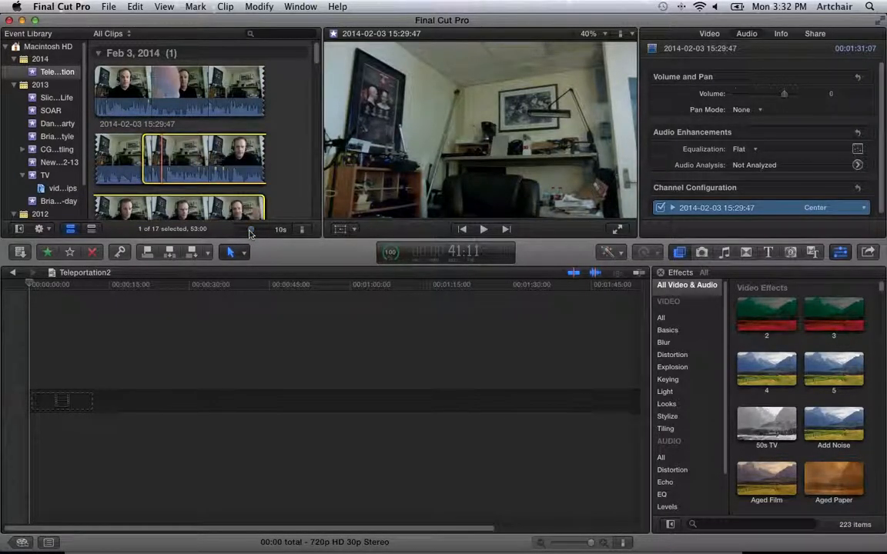
{"action": "scroll", "coordinate": [271, 143], "scroll_direction": "down", "scroll_amount": 4}
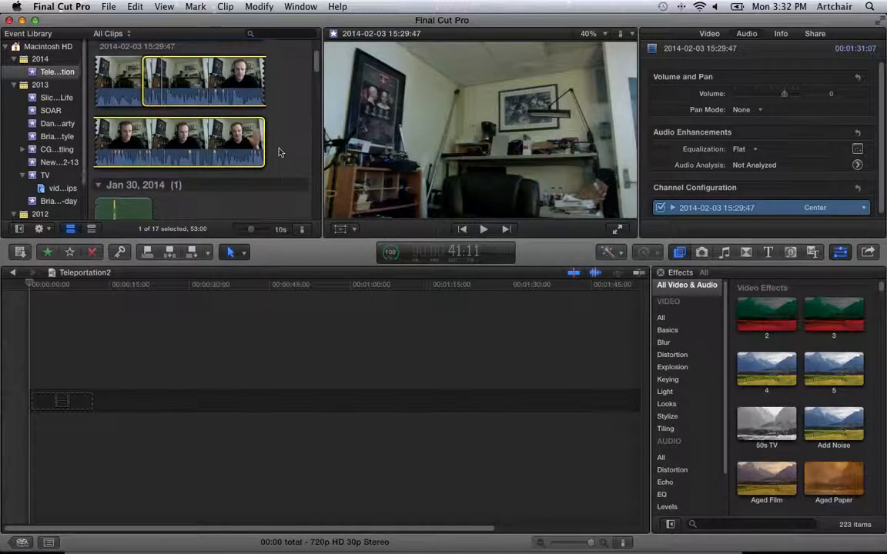
{"action": "scroll", "coordinate": [280, 154], "scroll_direction": "up", "scroll_amount": 2}
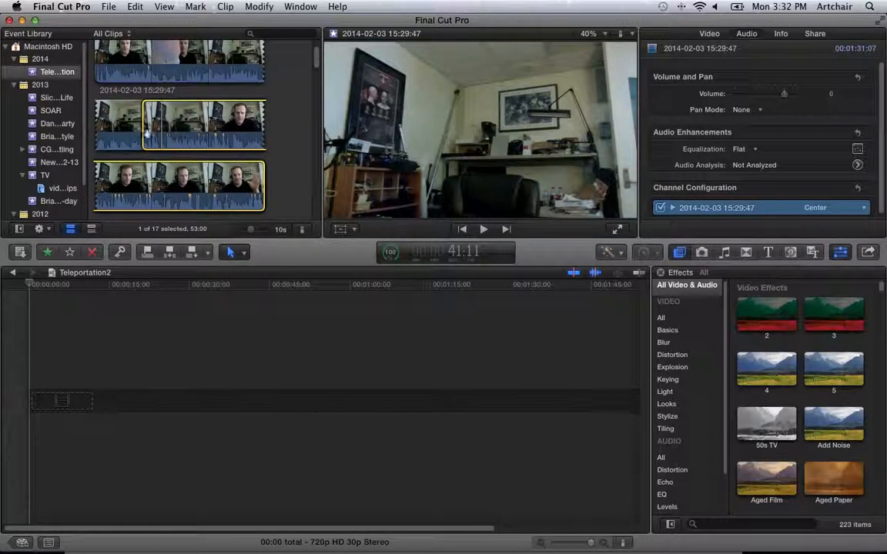
Step: Adjust the empty-office range to a 12:13 duration and place it at the start of the Teleportation2 timeline
{"action": "left_click_drag", "start_coordinate": [125, 130], "coordinate": [110, 130]}
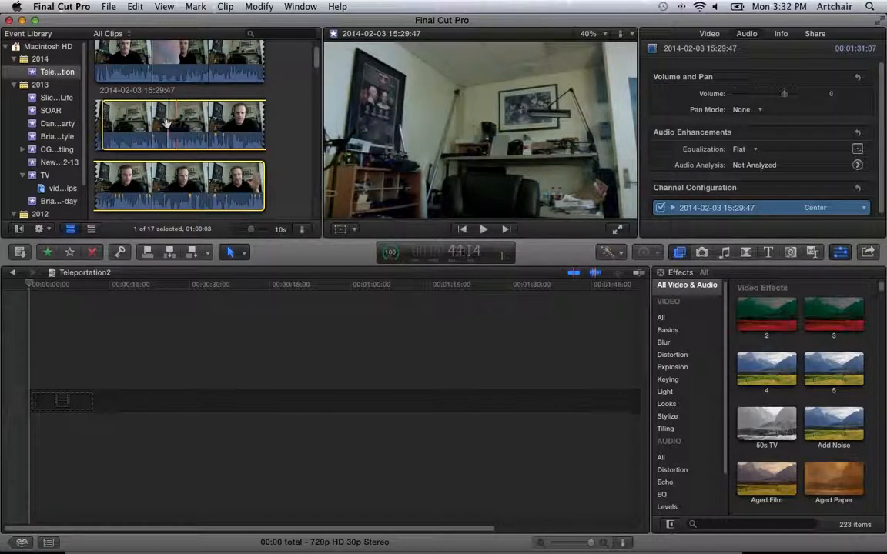
{"action": "key", "text": "o"}
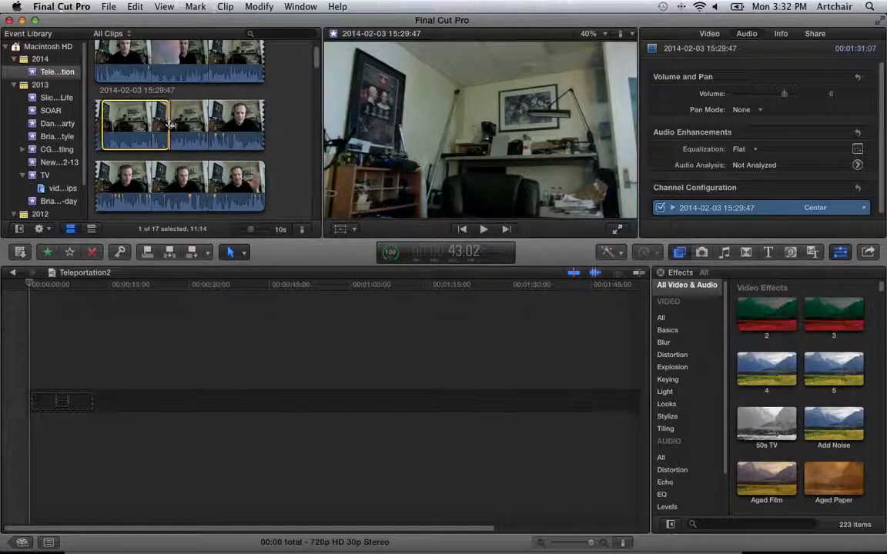
{"action": "left_click_drag", "start_coordinate": [169, 126], "coordinate": [176, 123]}
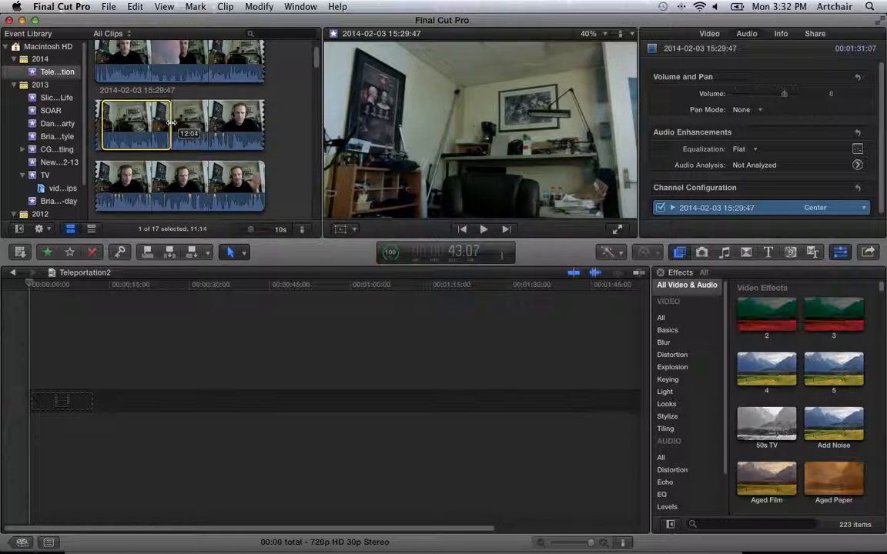
{"action": "left_click_drag", "start_coordinate": [174, 124], "coordinate": [175, 124]}
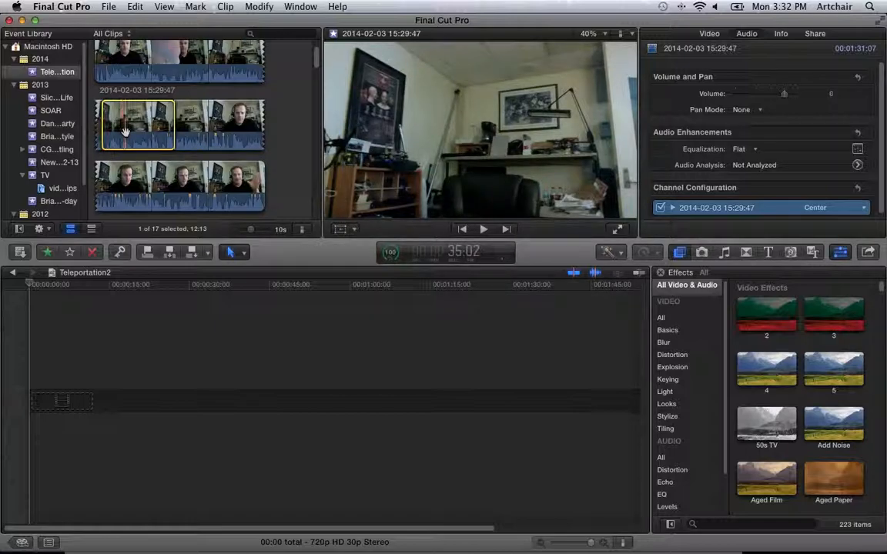
{"action": "left_click_drag", "start_coordinate": [110, 279], "coordinate": [59, 401]}
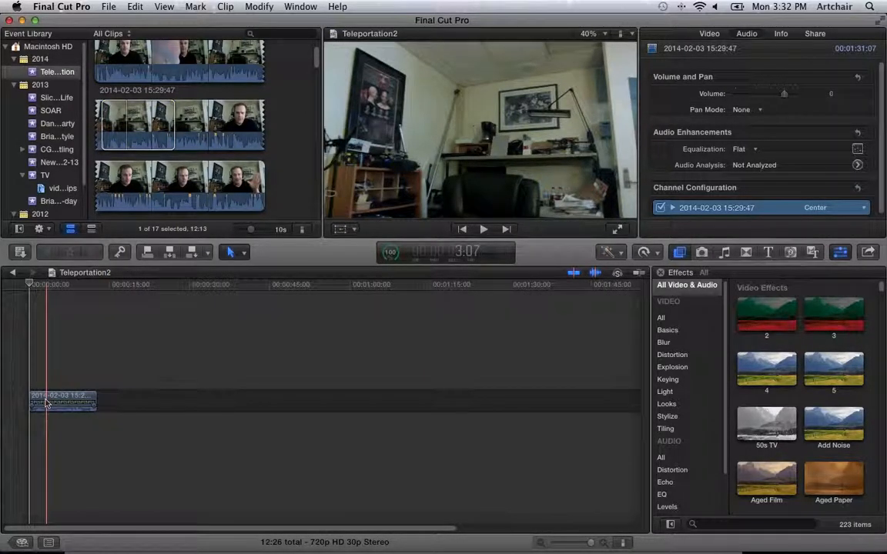
{"action": "left_click_drag", "start_coordinate": [591, 545], "coordinate": [564, 545]}
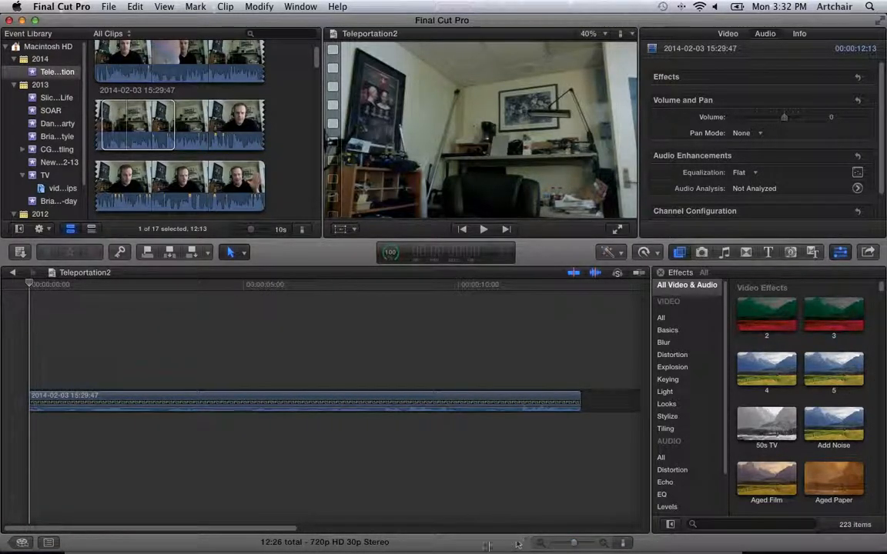
Step: Mark a 09:06 range in the last part of the Feb 3 clip, covering the seated performance before the teleport move
{"action": "left_click", "coordinate": [157, 183]}
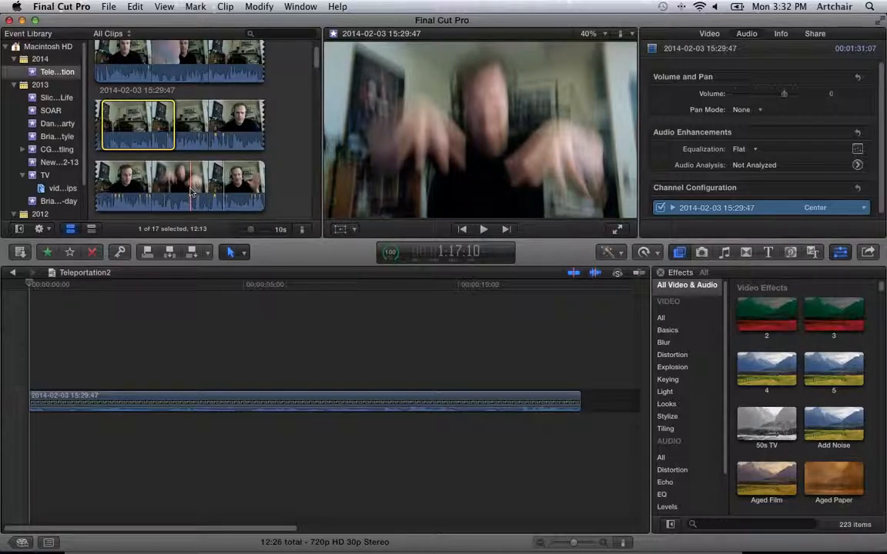
{"action": "key", "text": "o"}
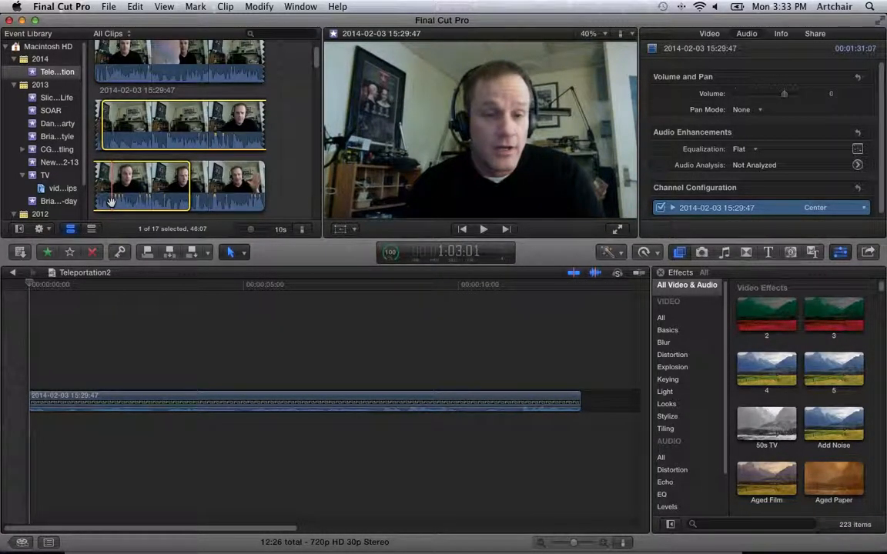
{"action": "key", "text": "i"}
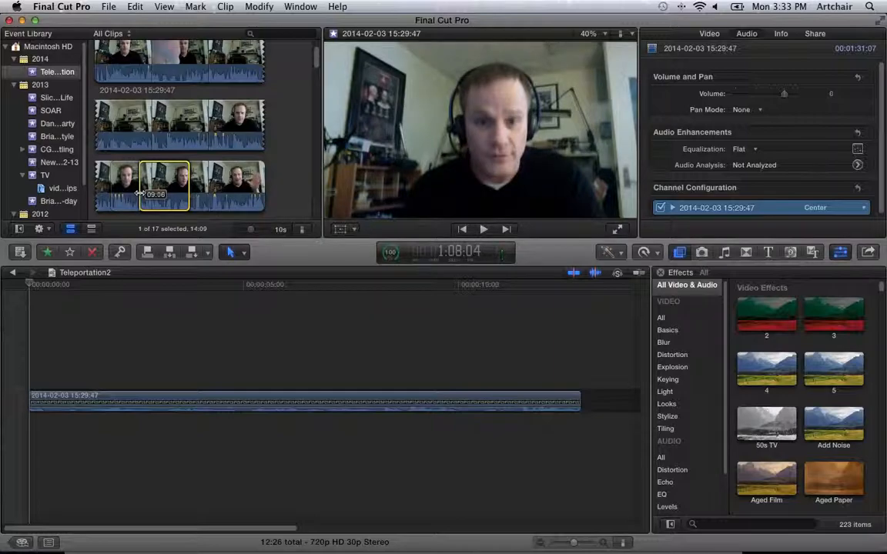
{"action": "left_click_drag", "start_coordinate": [139, 193], "coordinate": [141, 193]}
{"action": "left_click", "coordinate": [122, 329]}
{"action": "left_click", "coordinate": [143, 182]}
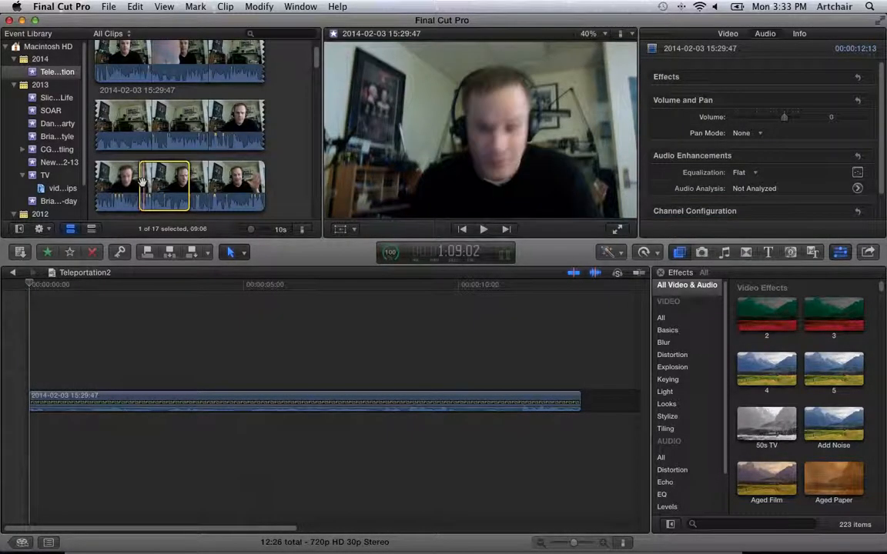
Step: Connect the performance range above the empty-office clip at the timeline start and scrub through it to find the action
{"action": "left_click_drag", "start_coordinate": [164, 182], "coordinate": [24, 344]}
{"action": "left_click", "coordinate": [230, 300]}
{"action": "left_click_drag", "start_coordinate": [231, 301], "coordinate": [339, 301]}
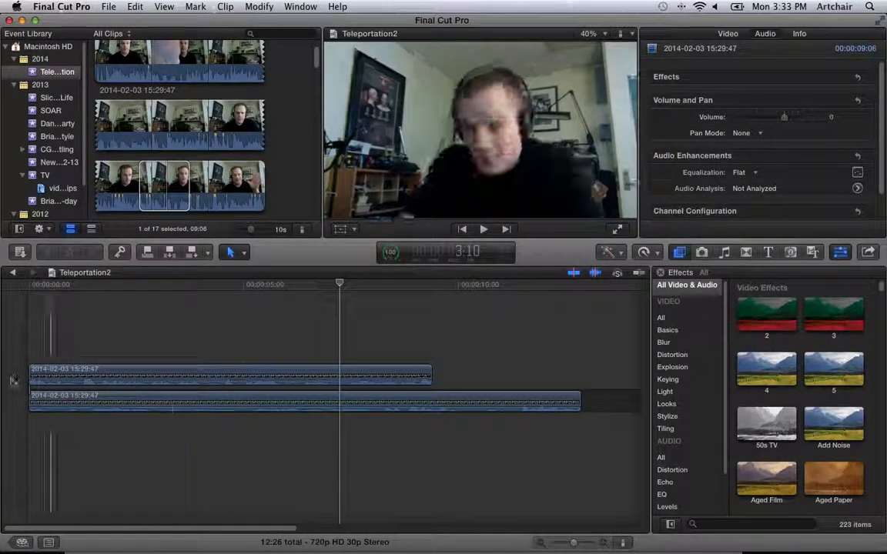
Step: Trim the start of the upper clip to a 3:05 duration and the start of the lower clip to 6:12
{"action": "left_click_drag", "start_coordinate": [36, 373], "coordinate": [290, 371]}
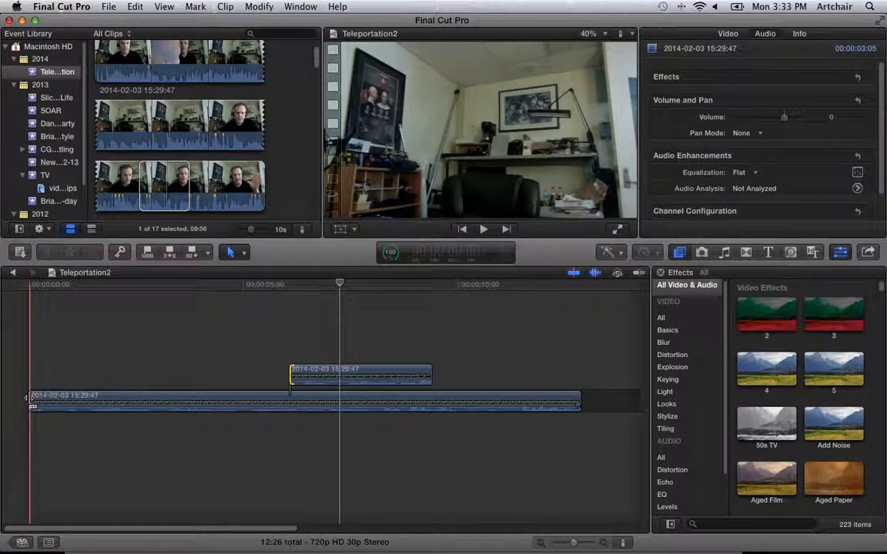
{"action": "left_click_drag", "start_coordinate": [32, 402], "coordinate": [293, 401]}
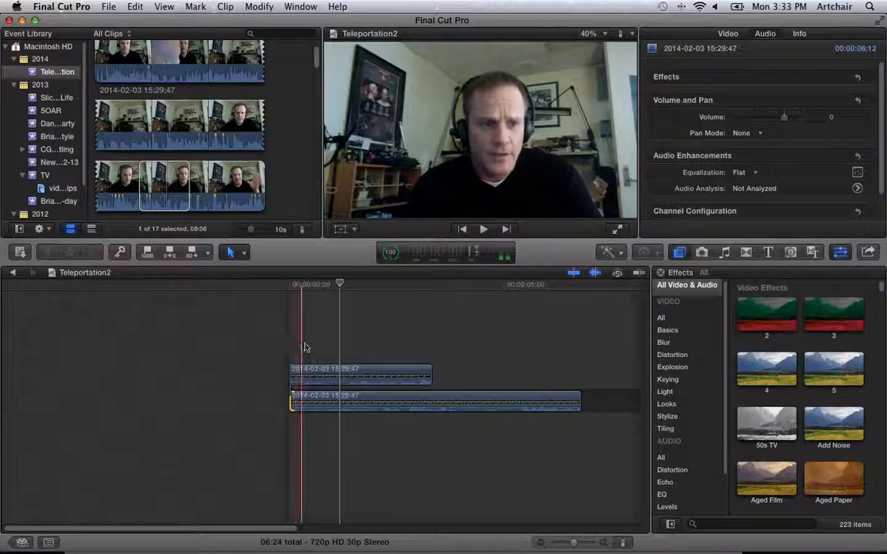
{"action": "left_click_drag", "start_coordinate": [282, 529], "coordinate": [418, 527]}
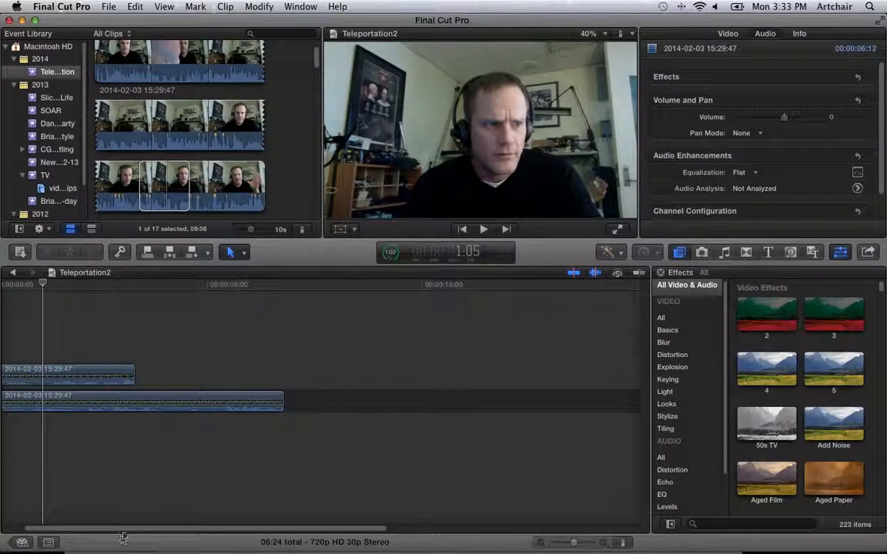
{"action": "scroll", "coordinate": [112, 499], "scroll_direction": "left", "scroll_amount": 2}
Step: Keep the Select tool active and play the two stacked clips from the beginning to review the disappearance
{"action": "left_click", "coordinate": [79, 401]}
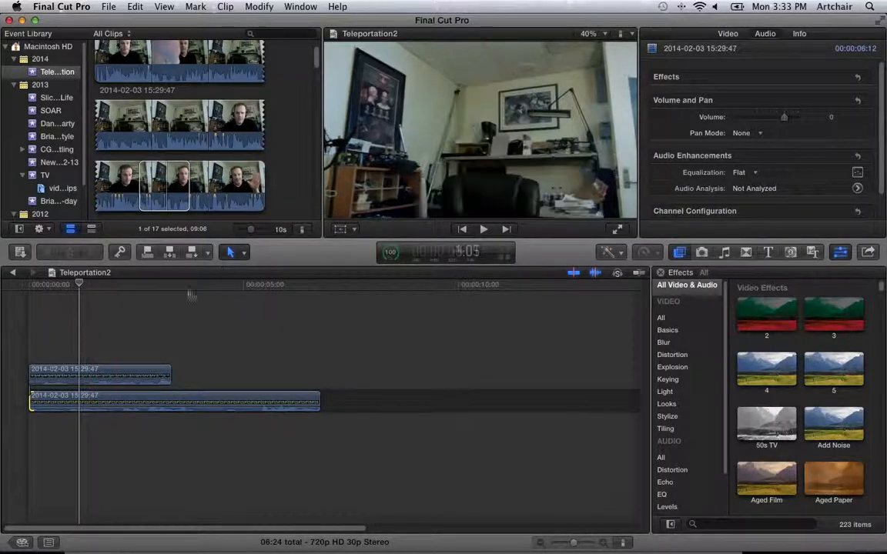
{"action": "left_click", "coordinate": [231, 254]}
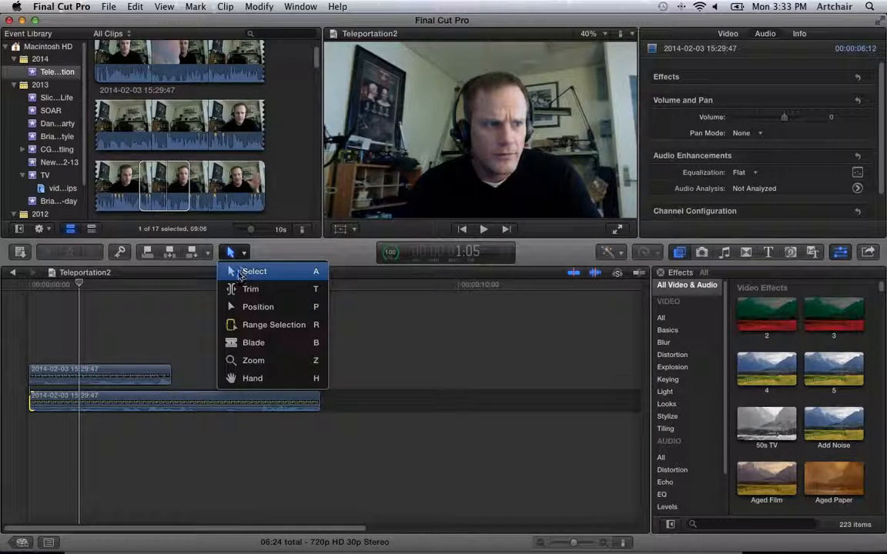
{"action": "left_click", "coordinate": [241, 273]}
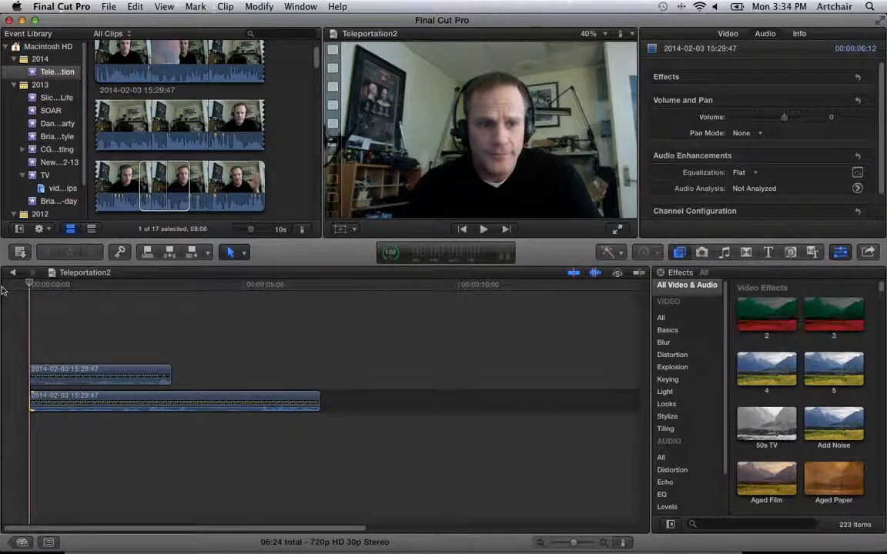
{"action": "key", "text": "space"}
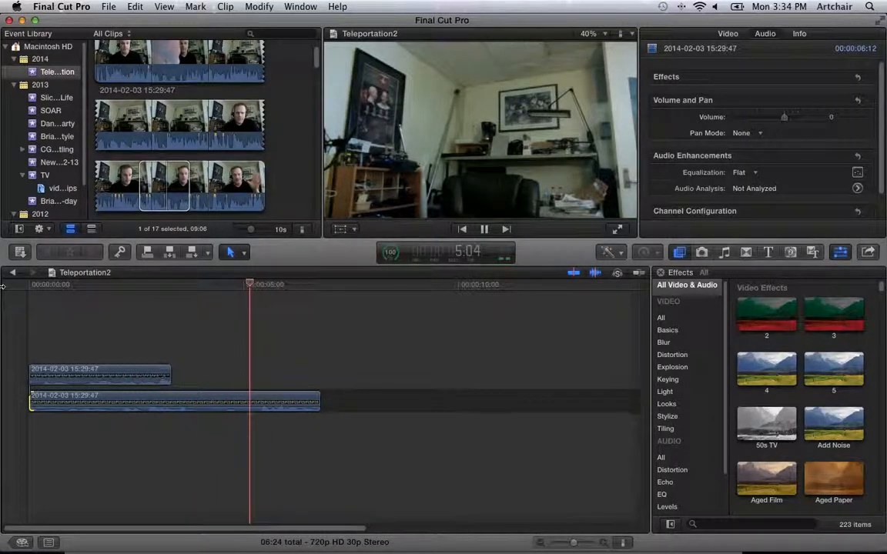
{"action": "key", "text": "space"}
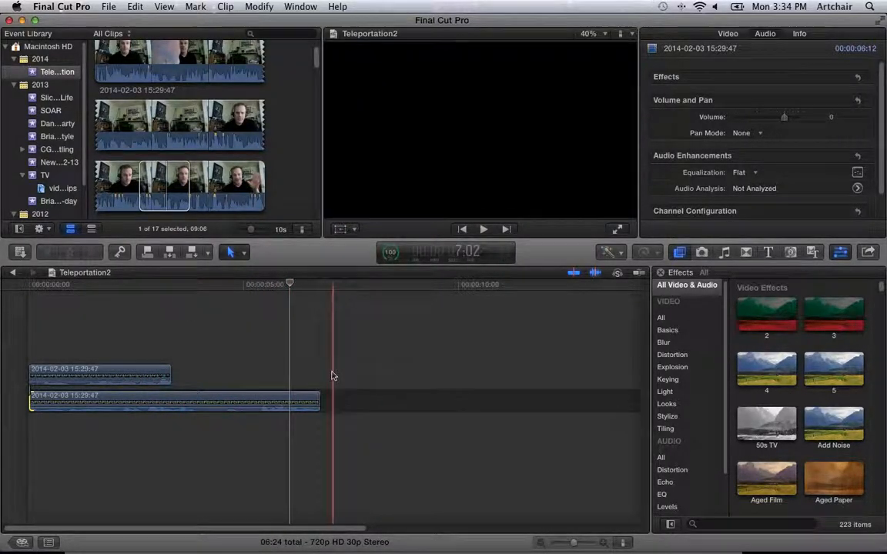
Step: Trim the end of the lower empty-office clip to a 5:10 duration and play the edit again from the start
{"action": "left_click_drag", "start_coordinate": [317, 399], "coordinate": [270, 402]}
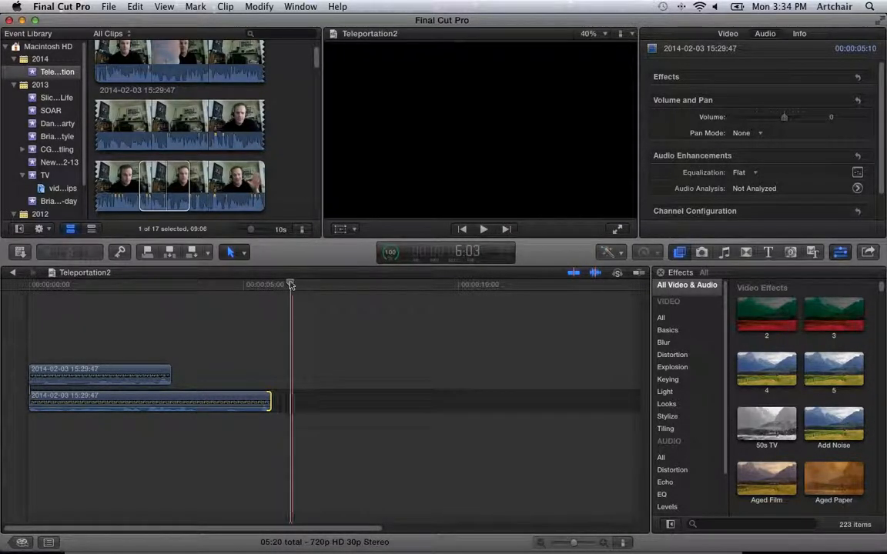
{"action": "key", "text": "Home"}
{"action": "key", "text": "space"}
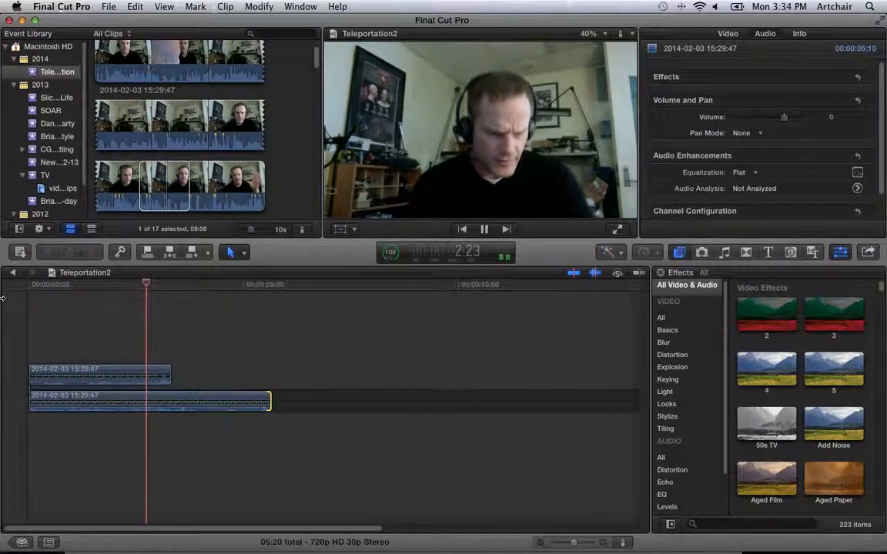
{"action": "key", "text": "space"}
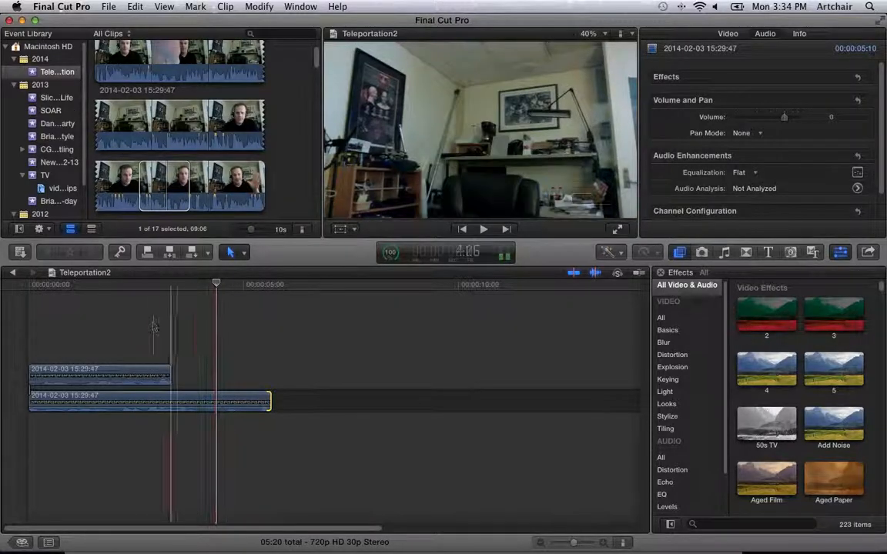
Step: Turn on snapping and cut the upper clip with the Blade tool at 3:02, where the motion blurs
{"action": "left_click", "coordinate": [142, 295]}
{"action": "left_click_drag", "start_coordinate": [143, 295], "coordinate": [162, 307]}
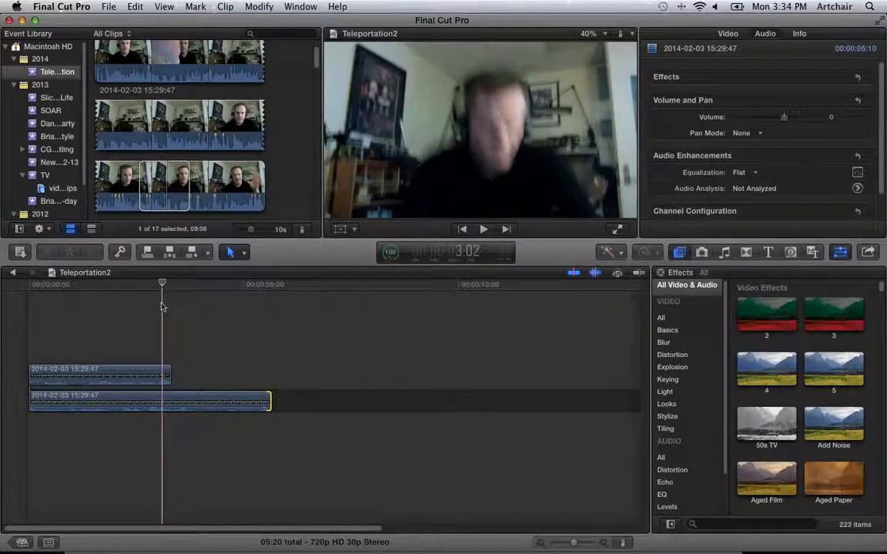
{"action": "left_click", "coordinate": [233, 252]}
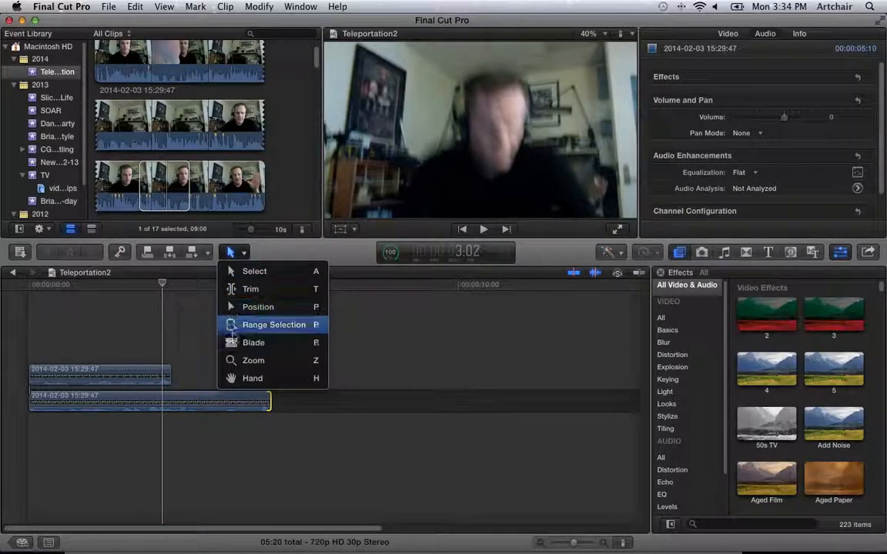
{"action": "left_click", "coordinate": [246, 343]}
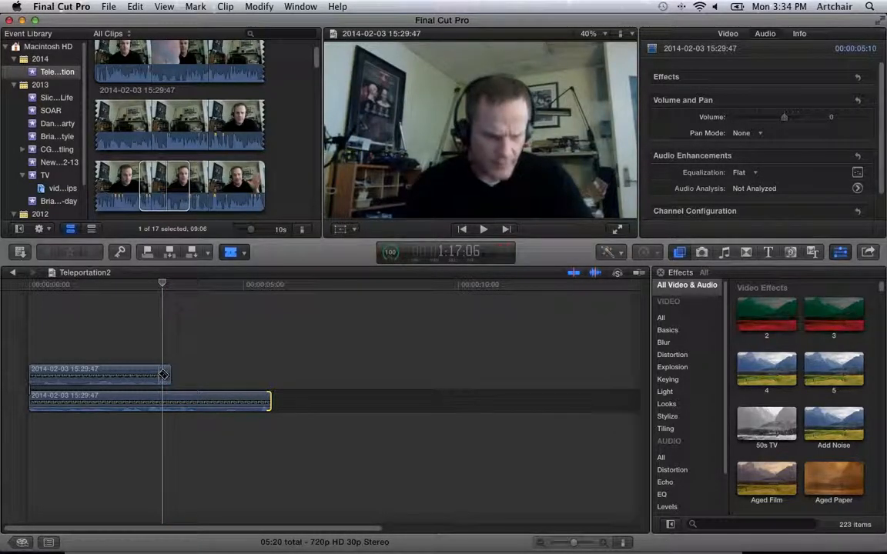
{"action": "key", "text": "n"}
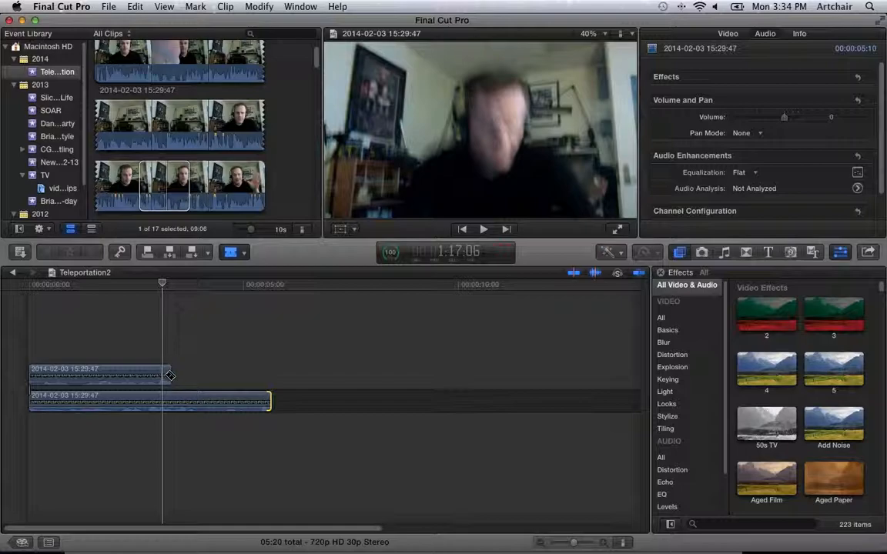
{"action": "left_click", "coordinate": [165, 375]}
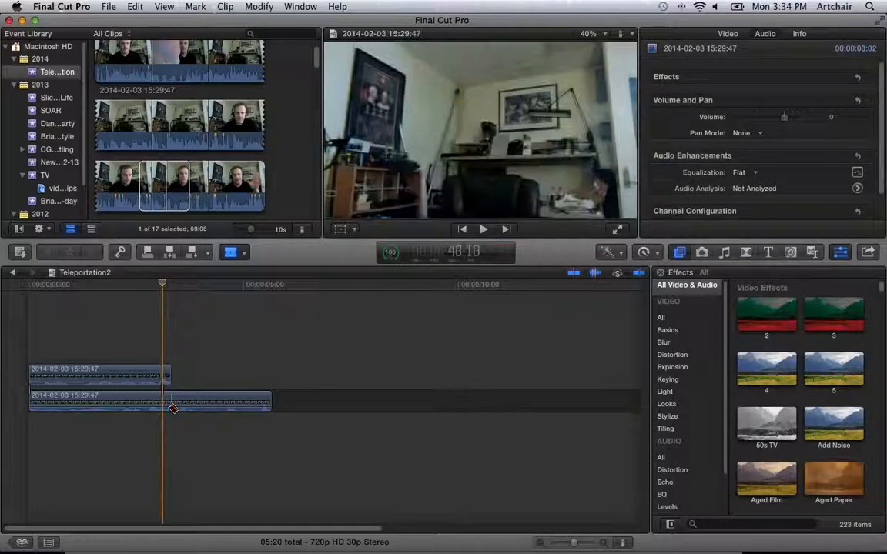
{"action": "left_click", "coordinate": [173, 406]}
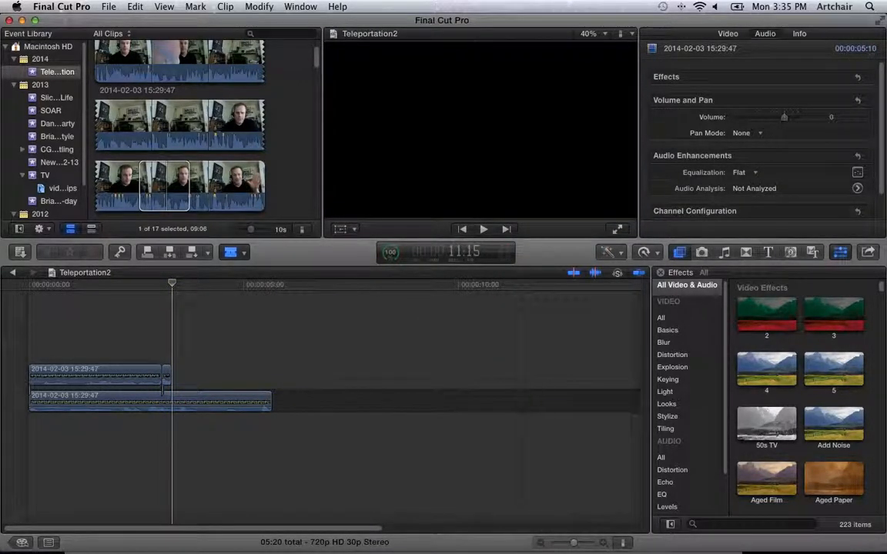
Step: Enlarge the timeline around the upper clip's cut and place the playhead on that cut
{"action": "left_click_drag", "start_coordinate": [576, 544], "coordinate": [582, 545]}
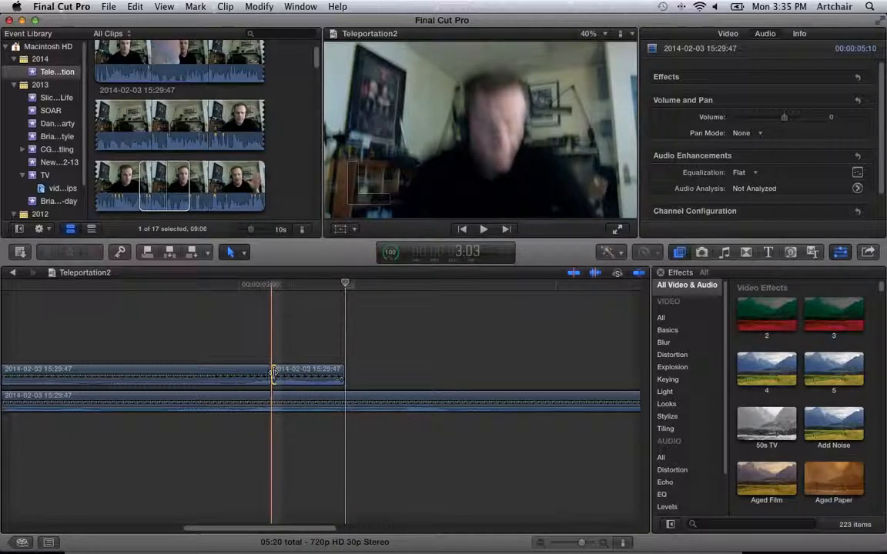
{"action": "key", "text": "space"}
{"action": "left_click_drag", "start_coordinate": [346, 283], "coordinate": [271, 285]}
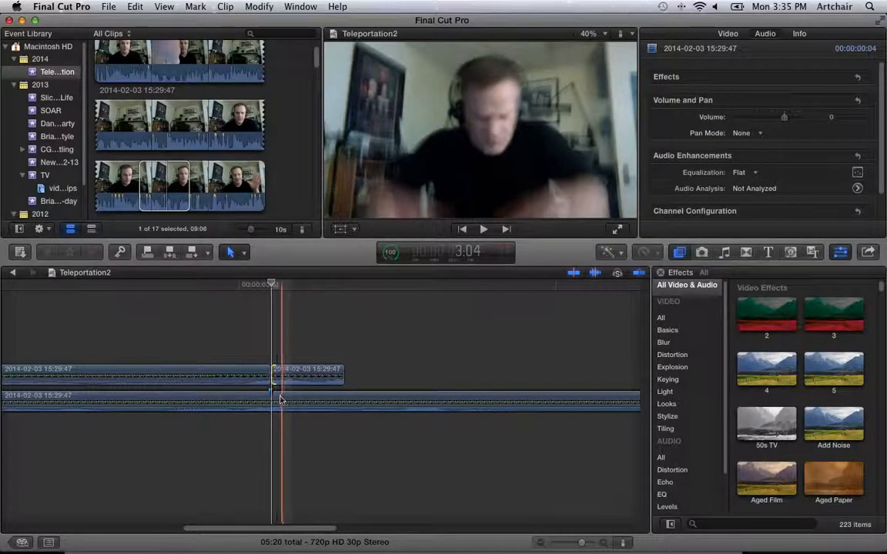
Step: Cut the lower empty-office clip with the Blade tool at 3:03, aligned with the upper clip's cut, and return to the Select tool
{"action": "key", "text": "t"}
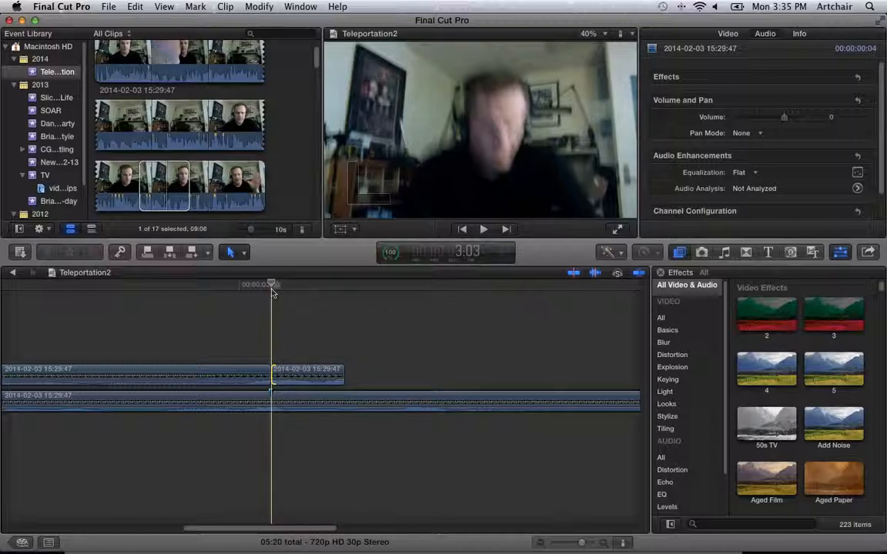
{"action": "key", "text": "t"}
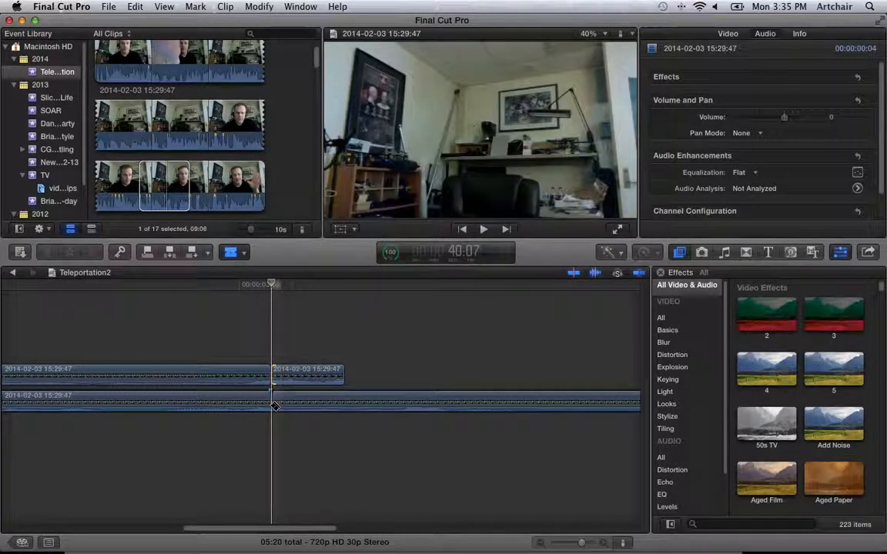
{"action": "left_click", "coordinate": [275, 406]}
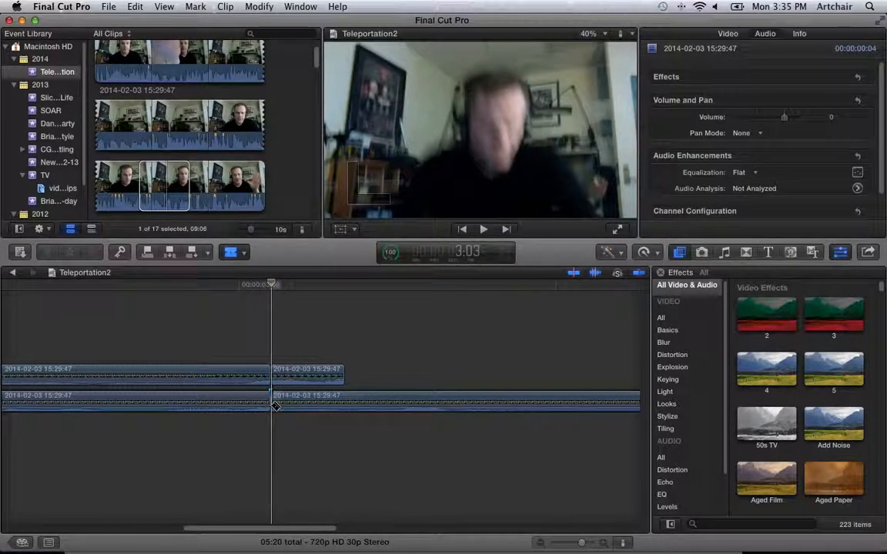
{"action": "key", "text": "a"}
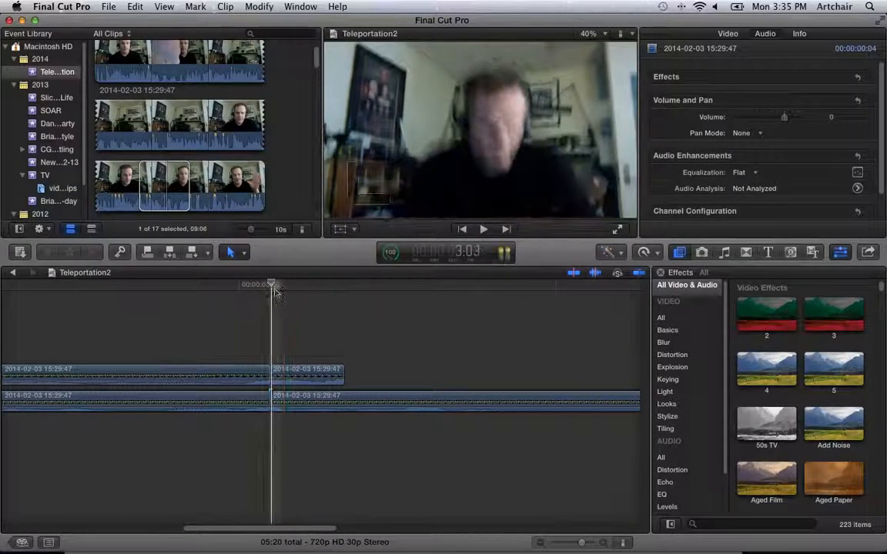
Step: Play the edit from just before the cut and inspect the upper and lower clip segments that follow it
{"action": "left_click_drag", "start_coordinate": [274, 287], "coordinate": [252, 289]}
{"action": "key", "text": "space"}
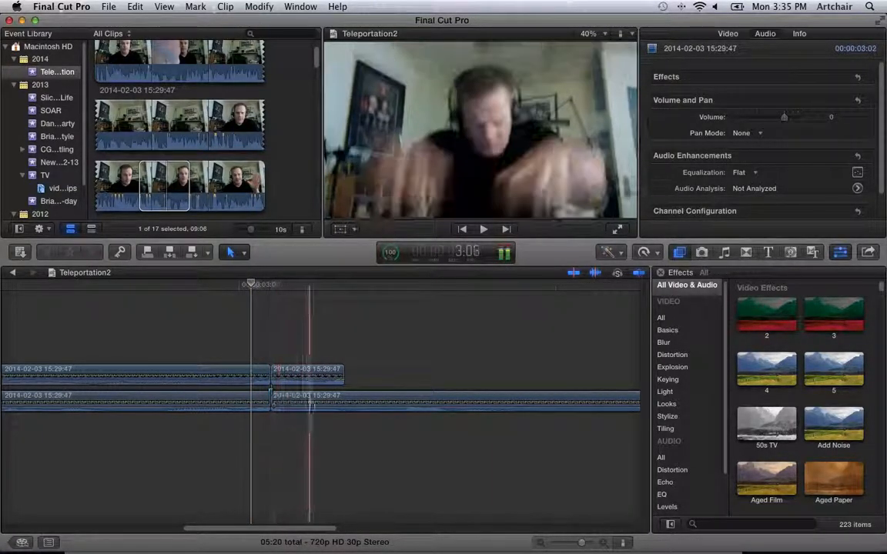
{"action": "key", "text": "space"}
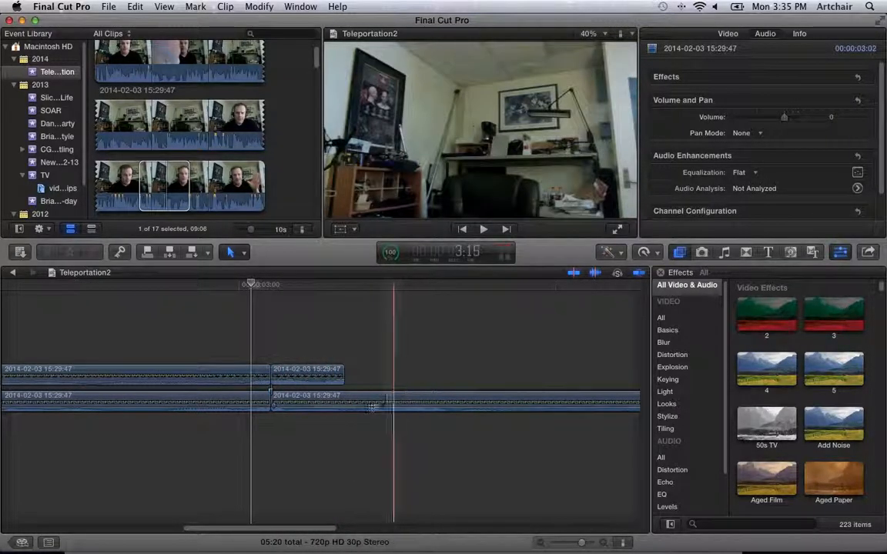
{"action": "left_click_drag", "start_coordinate": [311, 528], "coordinate": [343, 528]}
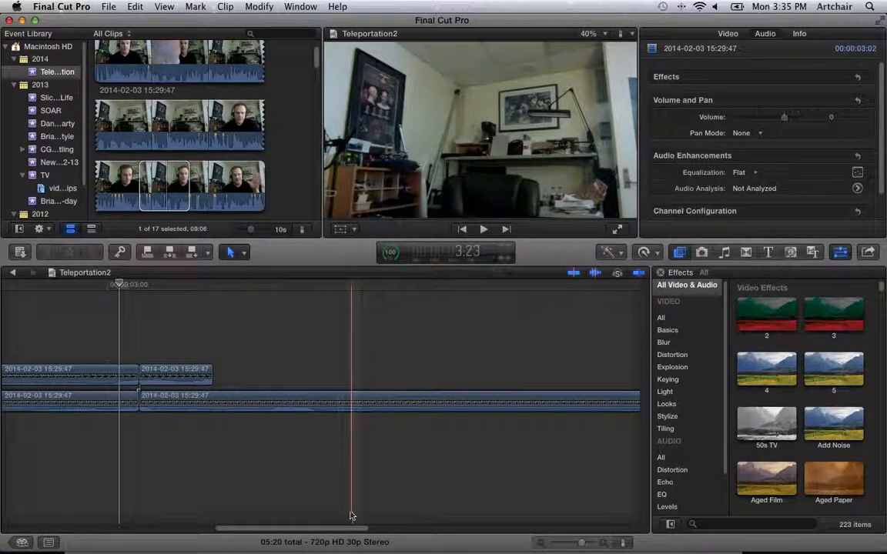
{"action": "left_click", "coordinate": [252, 414]}
{"action": "key", "text": "space"}
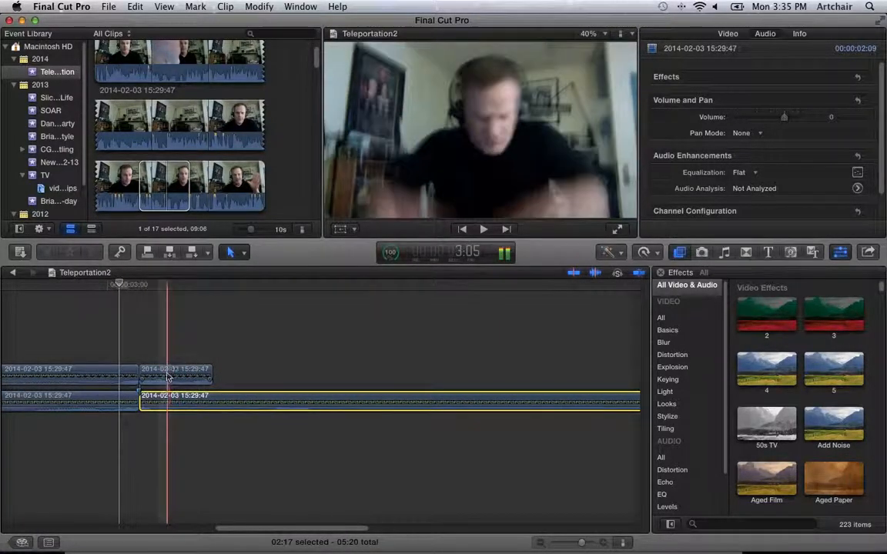
{"action": "left_click", "coordinate": [158, 373]}
{"action": "left_click_drag", "start_coordinate": [115, 289], "coordinate": [203, 285]}
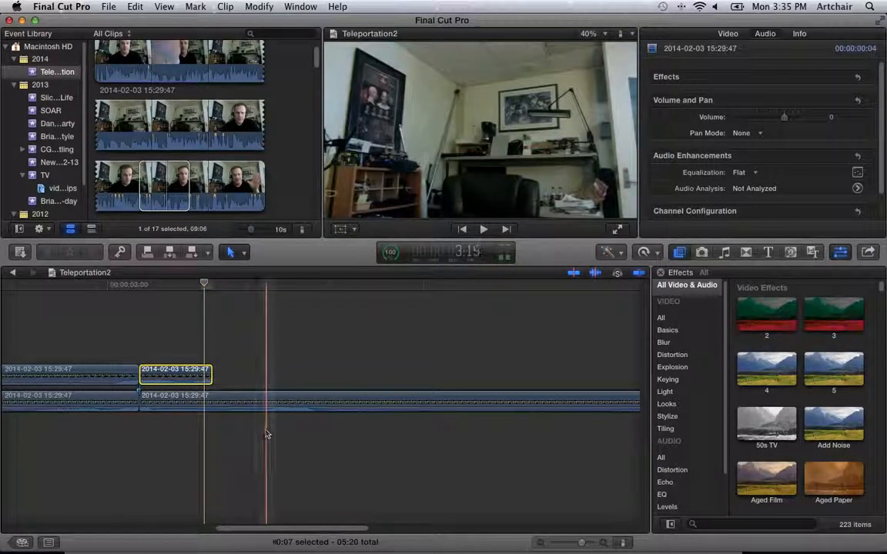
Step: Search the video effects for "earth" and apply Earthquake to the lower clip's segment after the cut
{"action": "left_click", "coordinate": [257, 402]}
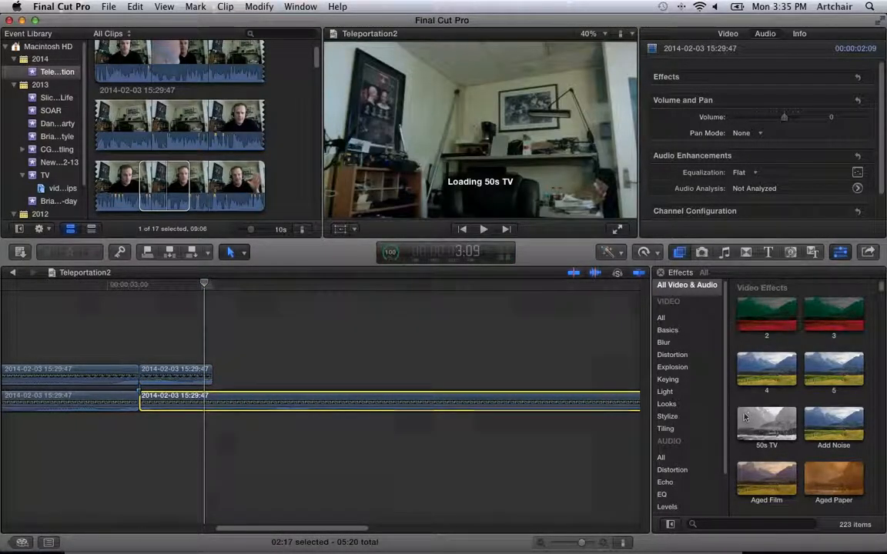
{"action": "left_click", "coordinate": [677, 255]}
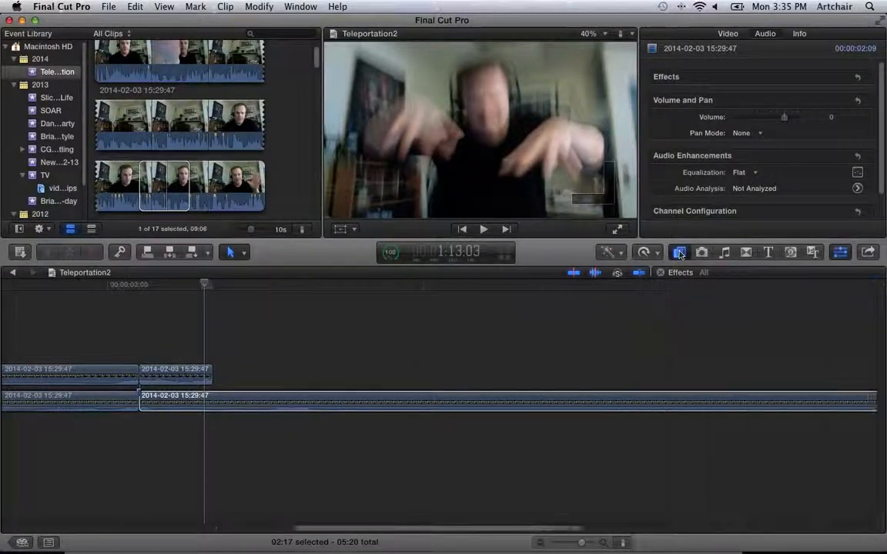
{"action": "left_click", "coordinate": [677, 256]}
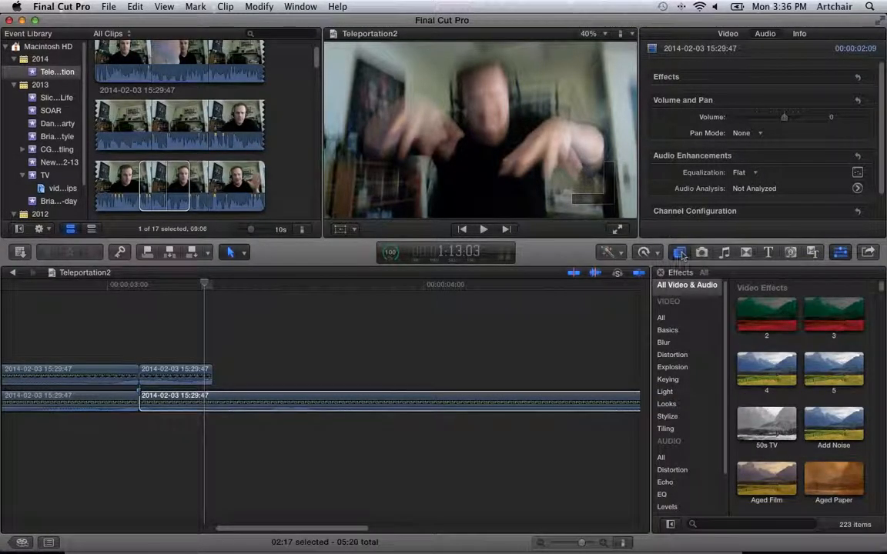
{"action": "left_click", "coordinate": [665, 320]}
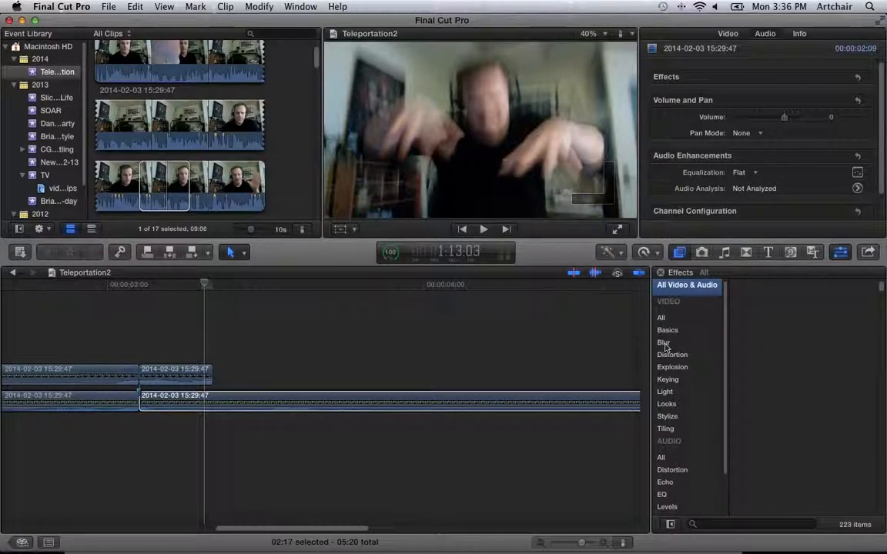
{"action": "left_click", "coordinate": [717, 524]}
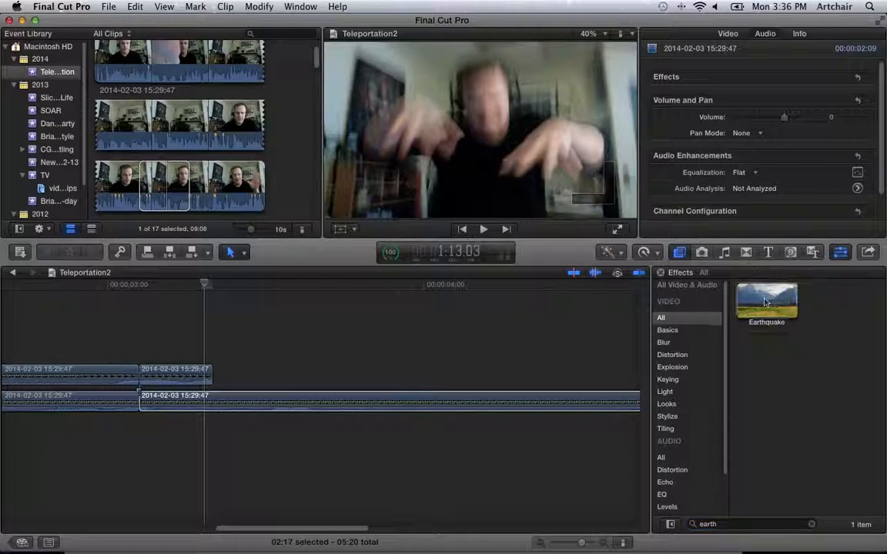
{"action": "left_click_drag", "start_coordinate": [766, 300], "coordinate": [361, 397]}
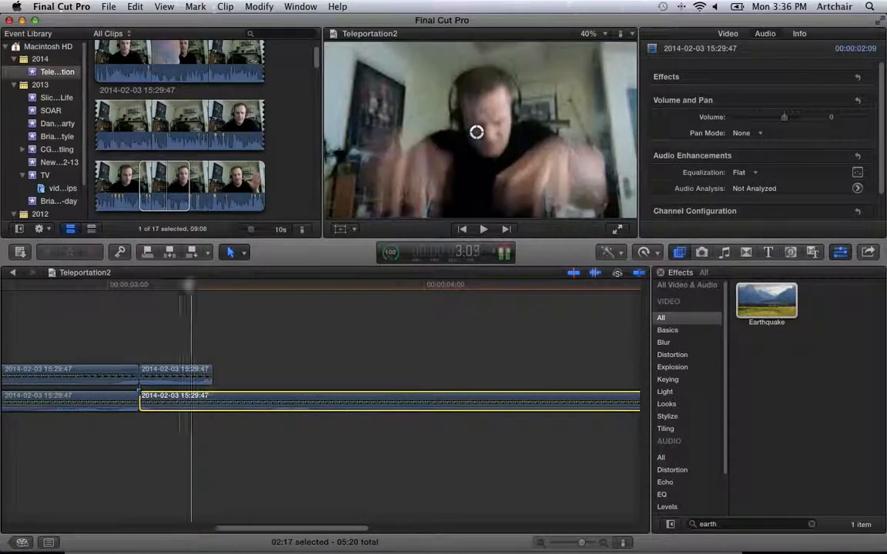
Step: Play the edit from 2:23 to preview the Earthquake effect and return the playhead to the cut at 3:03
{"action": "left_click", "coordinate": [260, 285]}
{"action": "left_click_drag", "start_coordinate": [261, 289], "coordinate": [43, 310]}
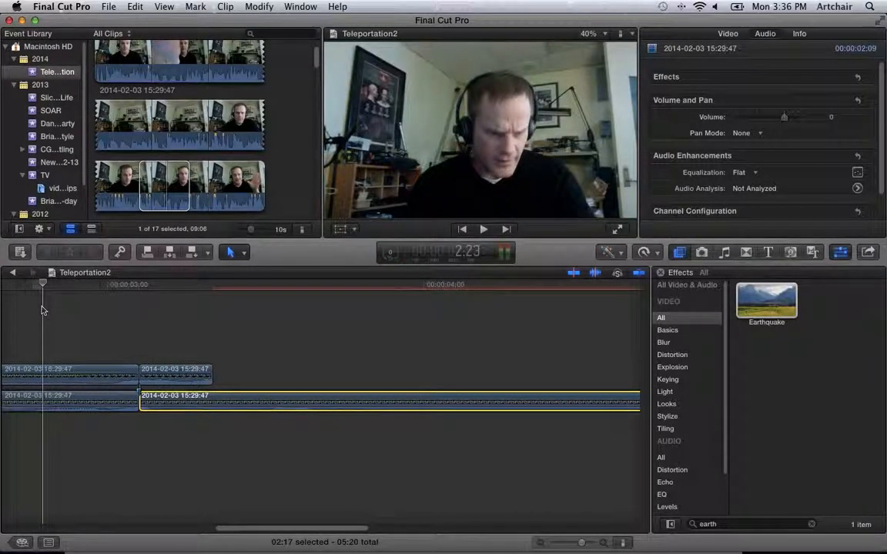
{"action": "key", "text": "space"}
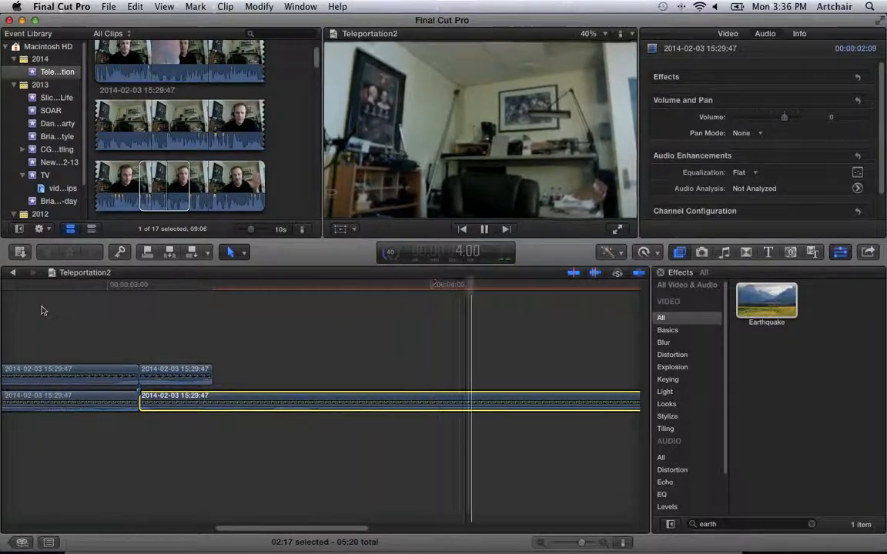
{"action": "left_click_drag", "start_coordinate": [490, 290], "coordinate": [144, 342]}
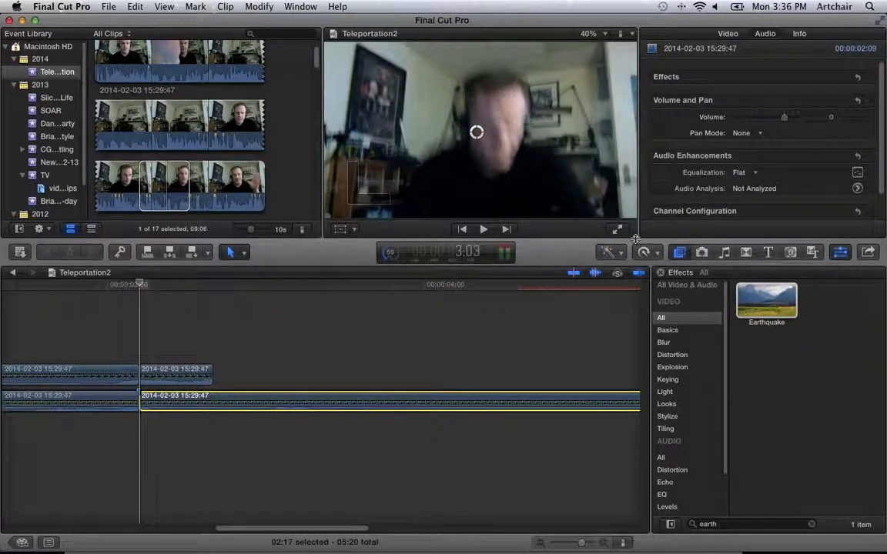
Step: Enlarge the viewer and Inspector area and show the video settings of the lower segment after the cut
{"action": "left_click_drag", "start_coordinate": [636, 240], "coordinate": [636, 268]}
{"action": "key", "text": "super+Tab"}
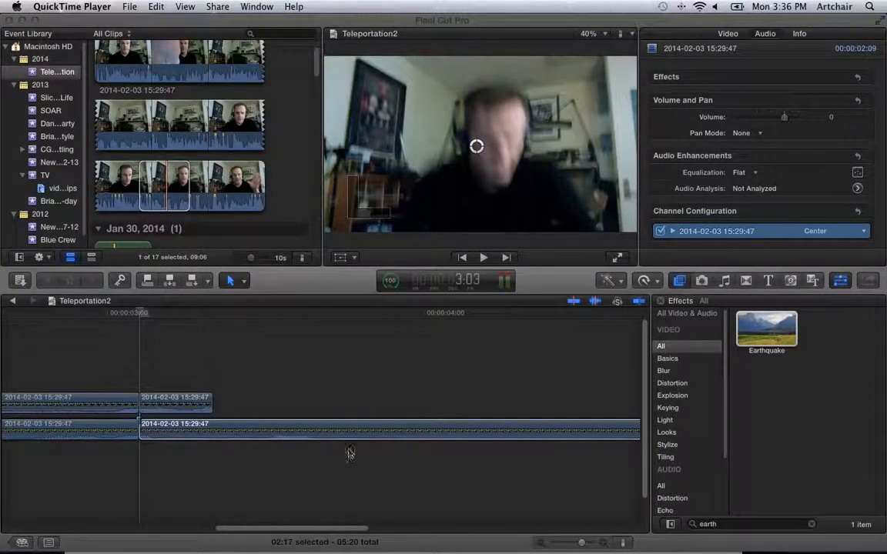
{"action": "left_click", "coordinate": [316, 431]}
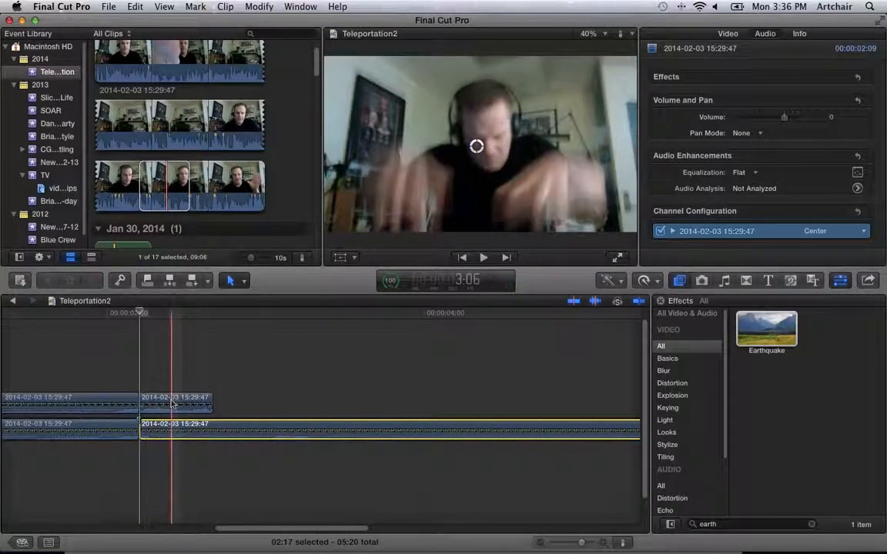
{"action": "left_click", "coordinate": [175, 401]}
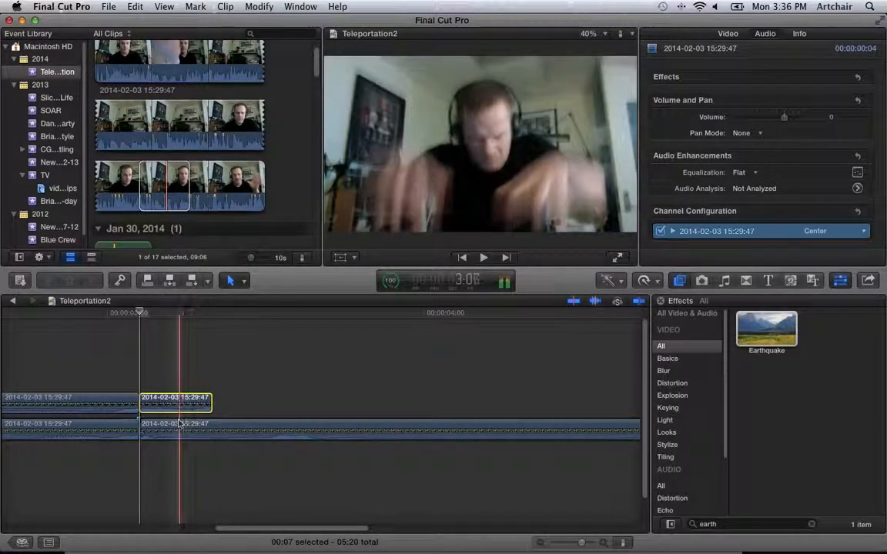
{"action": "left_click", "coordinate": [284, 434]}
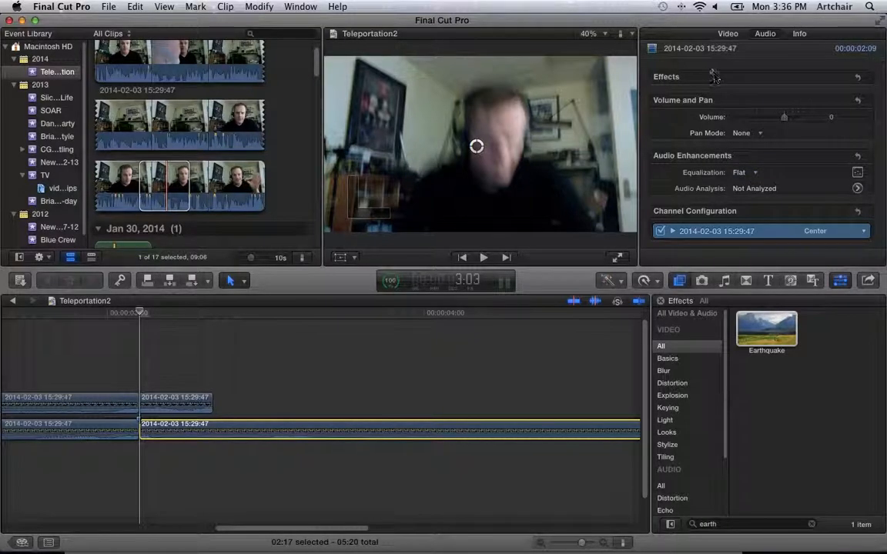
{"action": "left_click", "coordinate": [726, 35]}
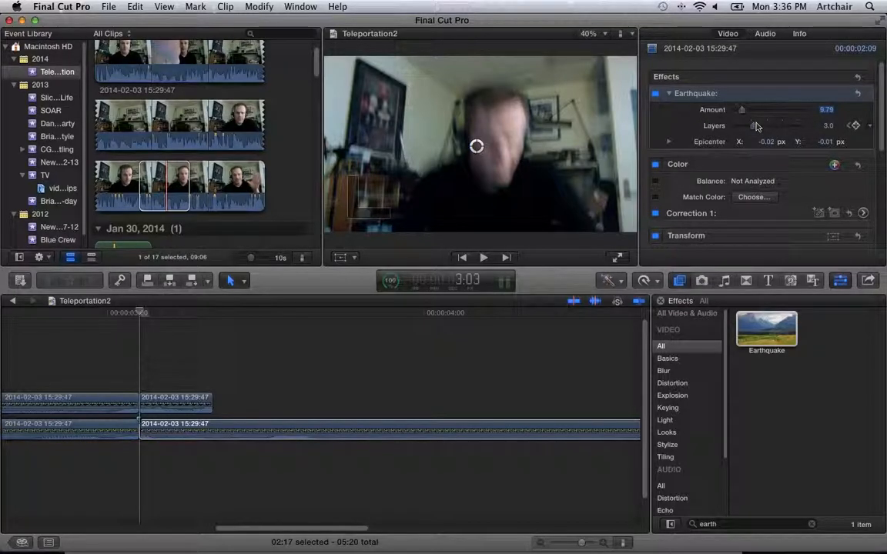
Step: Compare the effect settings of the short upper segment with those of the lower segment after the cut
{"action": "left_click", "coordinate": [173, 403]}
{"action": "key", "text": "slash"}
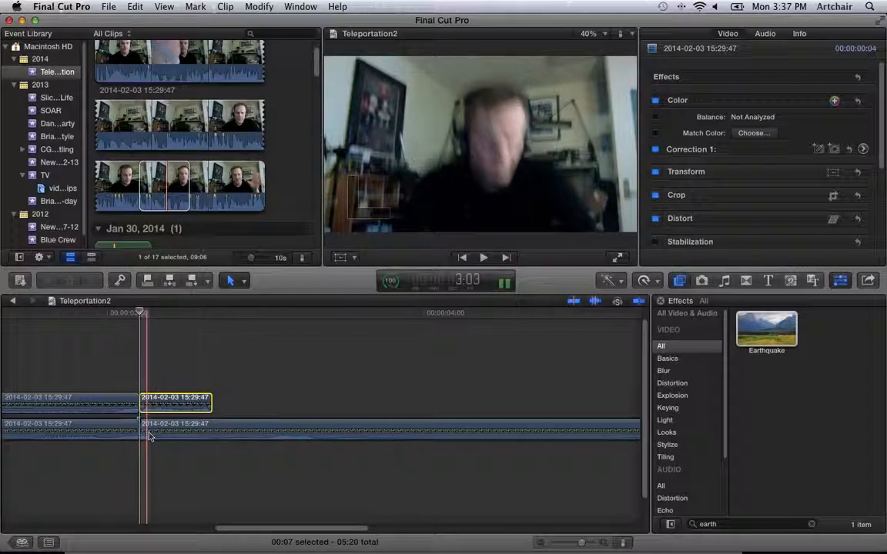
{"action": "left_click", "coordinate": [172, 428]}
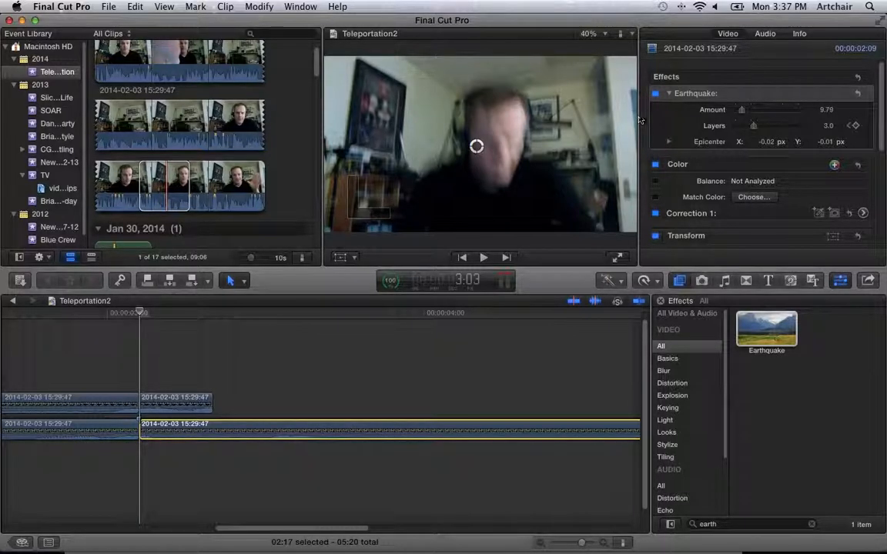
Step: Hide the Inspector and show it again
{"action": "left_click", "coordinate": [301, 7]}
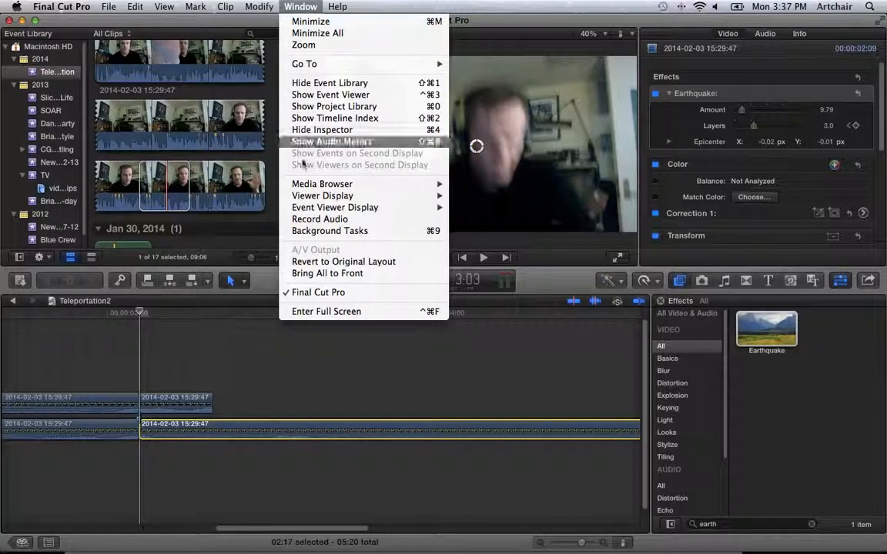
{"action": "left_click", "coordinate": [311, 132]}
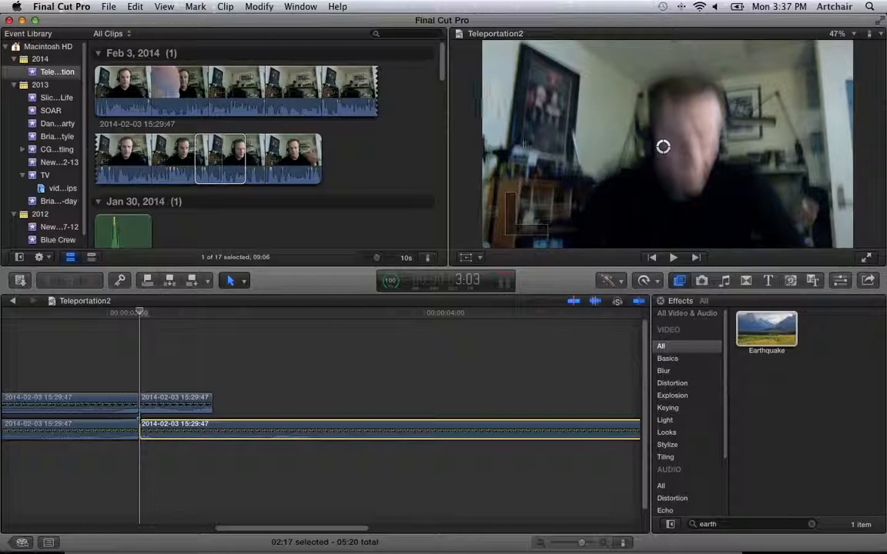
{"action": "left_click", "coordinate": [301, 7]}
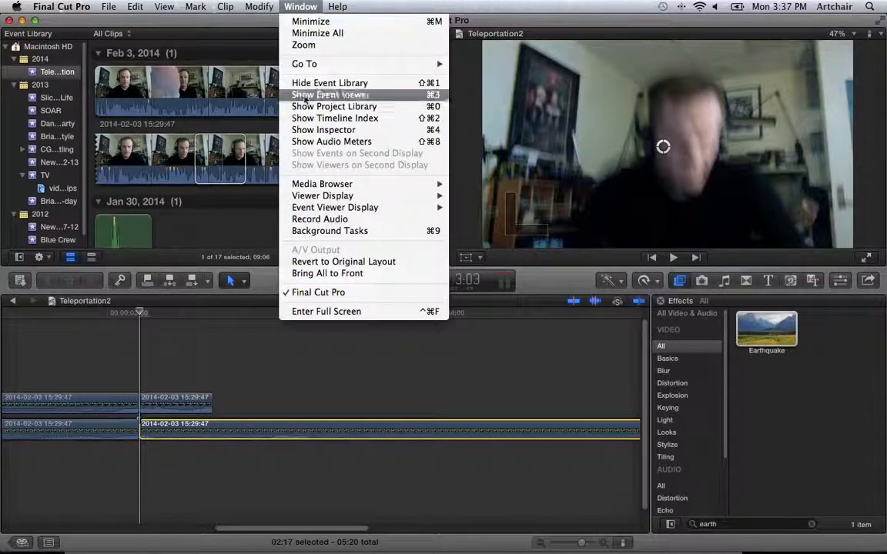
{"action": "left_click", "coordinate": [324, 131]}
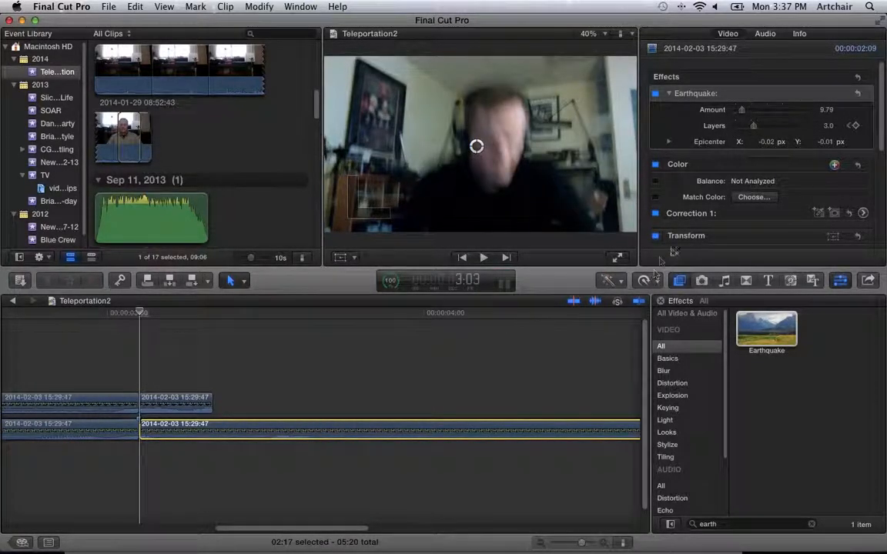
Step: Add a Layers keyframe to Earthquake at 3:03, set Layers to 5.0 and Amount to 66.67, and play the result
{"action": "left_click", "coordinate": [855, 127]}
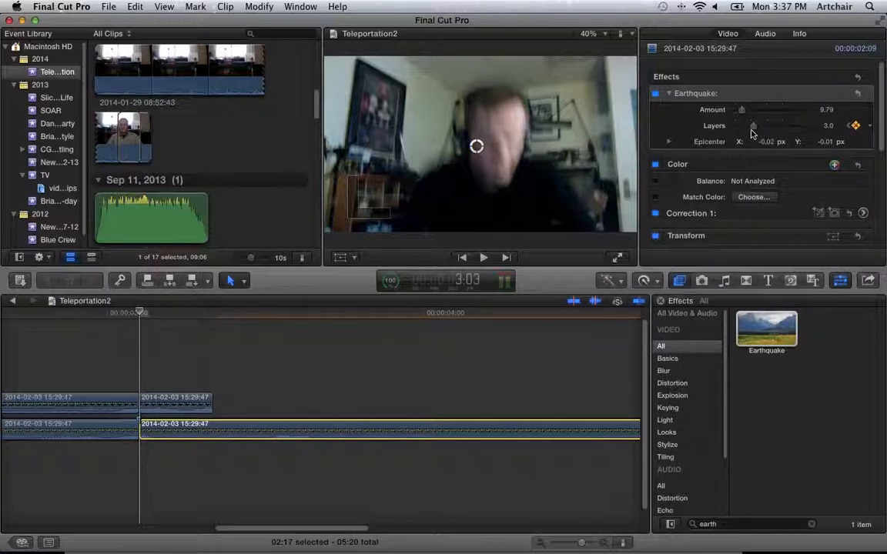
{"action": "left_click_drag", "start_coordinate": [742, 111], "coordinate": [751, 113]}
{"action": "left_click_drag", "start_coordinate": [766, 110], "coordinate": [778, 114]}
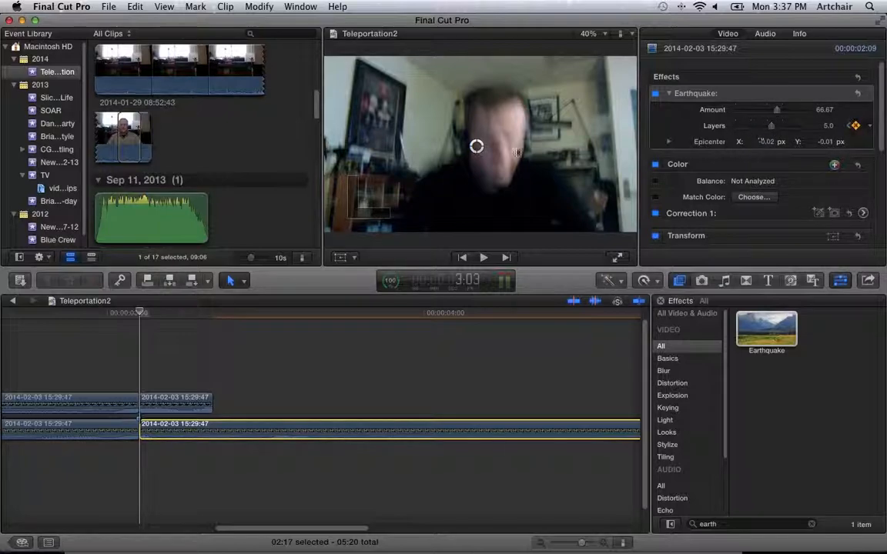
{"action": "key", "text": "space"}
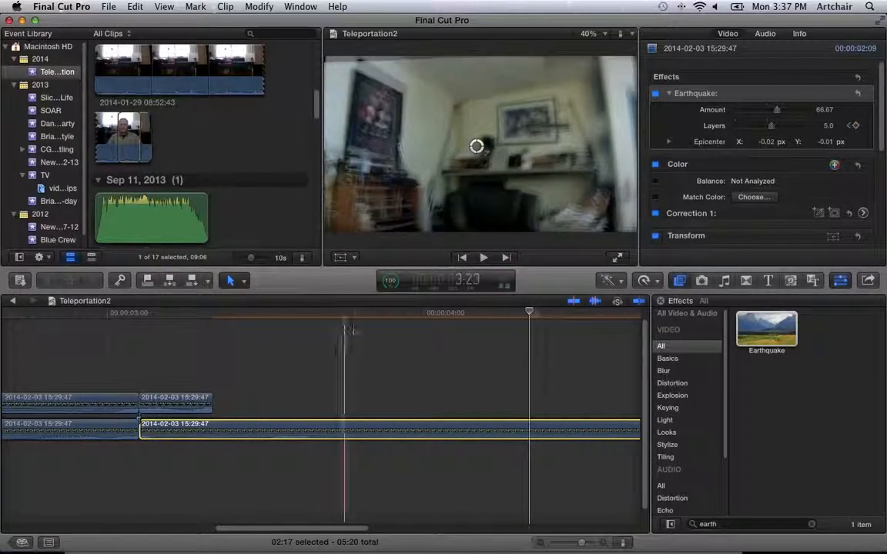
Step: Add an Earthquake Layers keyframe at 4:02, reduce Layers to 1.0 and bring Amount down to 0
{"action": "left_click", "coordinate": [321, 313]}
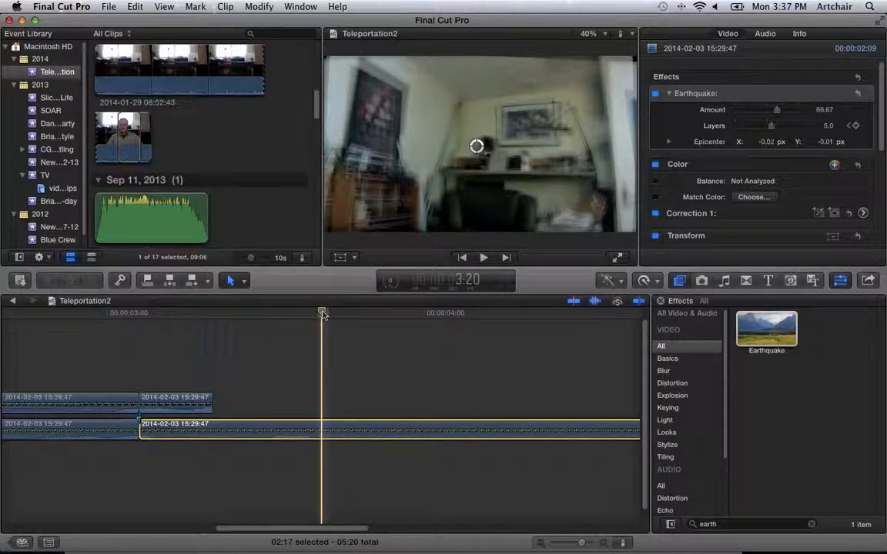
{"action": "left_click_drag", "start_coordinate": [323, 315], "coordinate": [451, 319]}
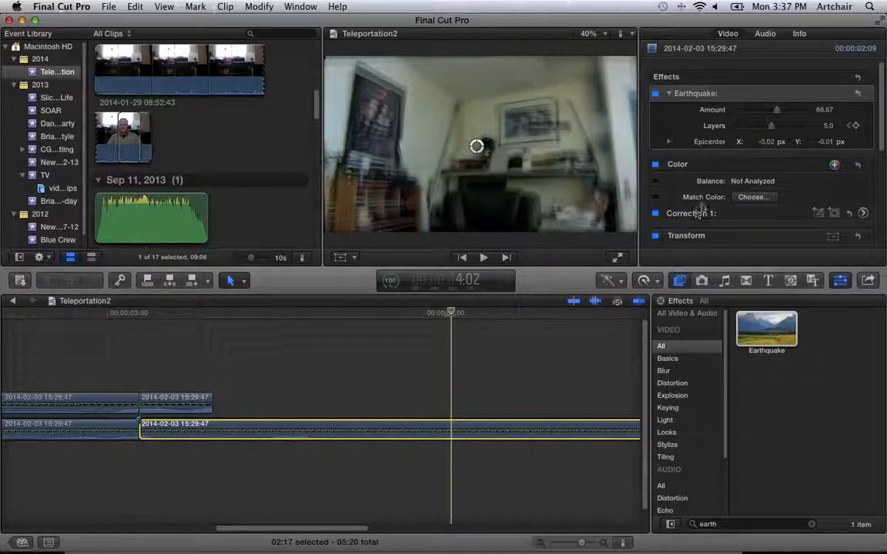
{"action": "left_click", "coordinate": [856, 127]}
{"action": "left_click_drag", "start_coordinate": [770, 127], "coordinate": [716, 114]}
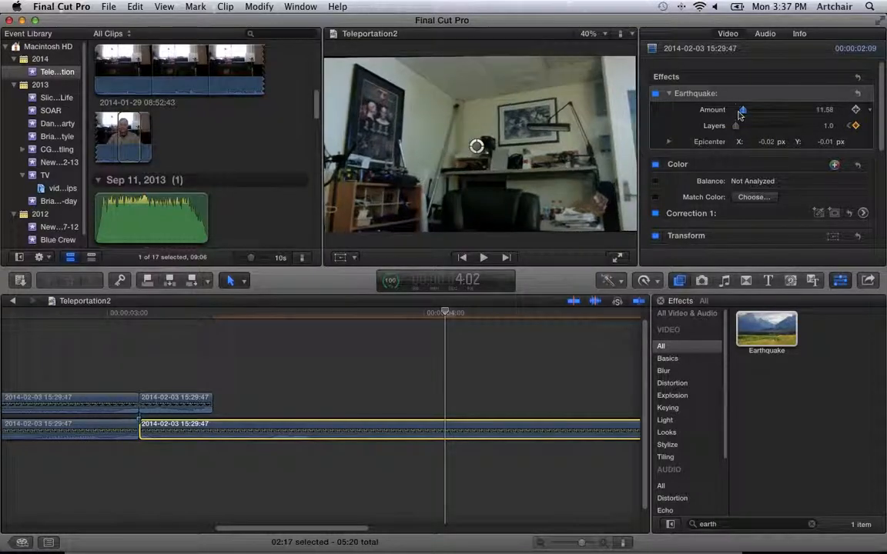
Step: Play the shake from before the cut and review the frames just after the short upper segment ends
{"action": "left_click", "coordinate": [54, 313]}
{"action": "key", "text": "space"}
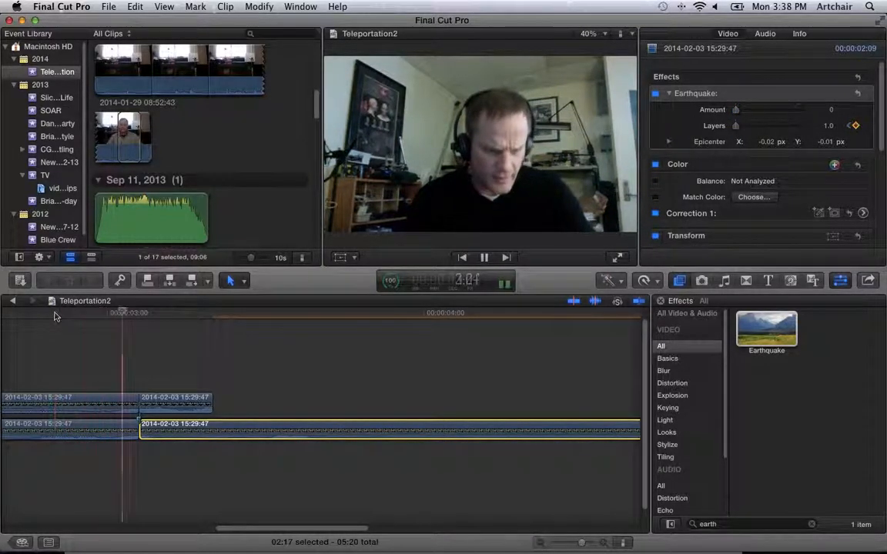
{"action": "key", "text": "space"}
{"action": "left_click_drag", "start_coordinate": [54, 316], "coordinate": [236, 322]}
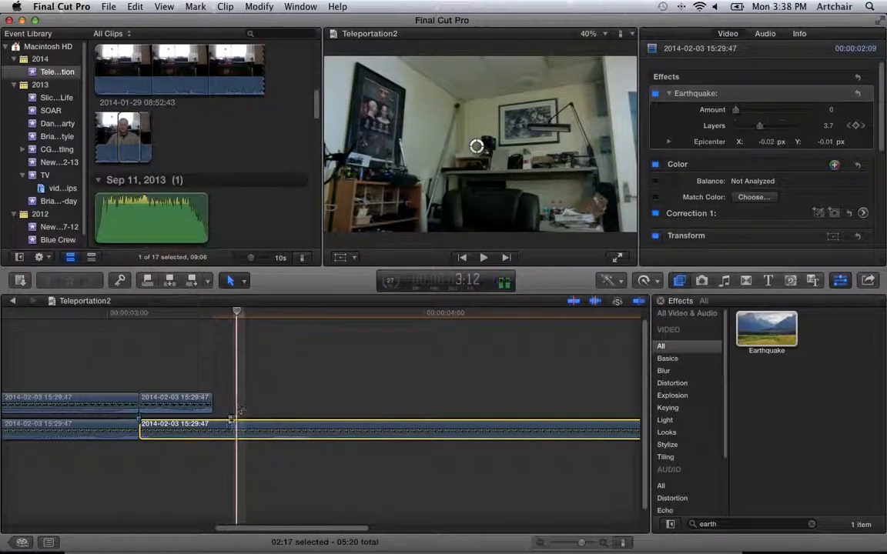
Step: Return to the Layers keyframe at 3:03, set the Earthquake Amount to 71.16 and review the shake up to 4:02
{"action": "left_click", "coordinate": [850, 127]}
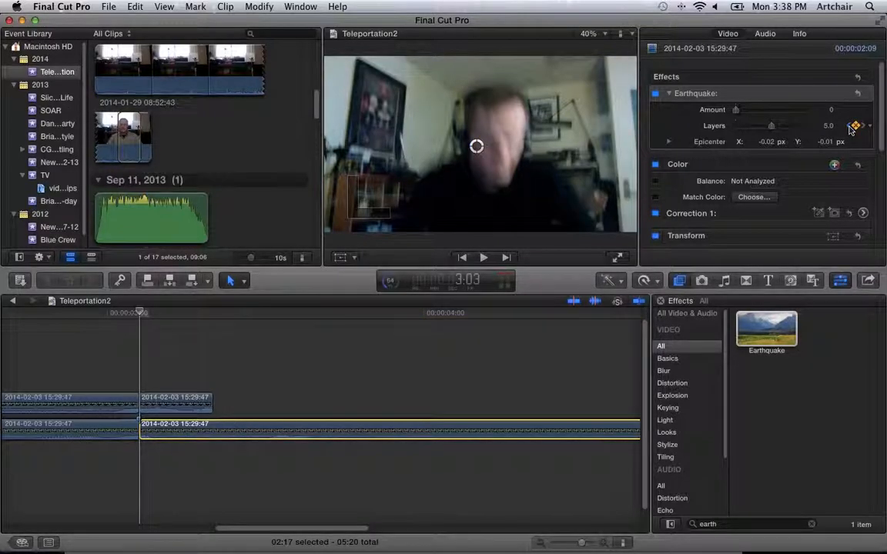
{"action": "left_click_drag", "start_coordinate": [735, 110], "coordinate": [759, 110]}
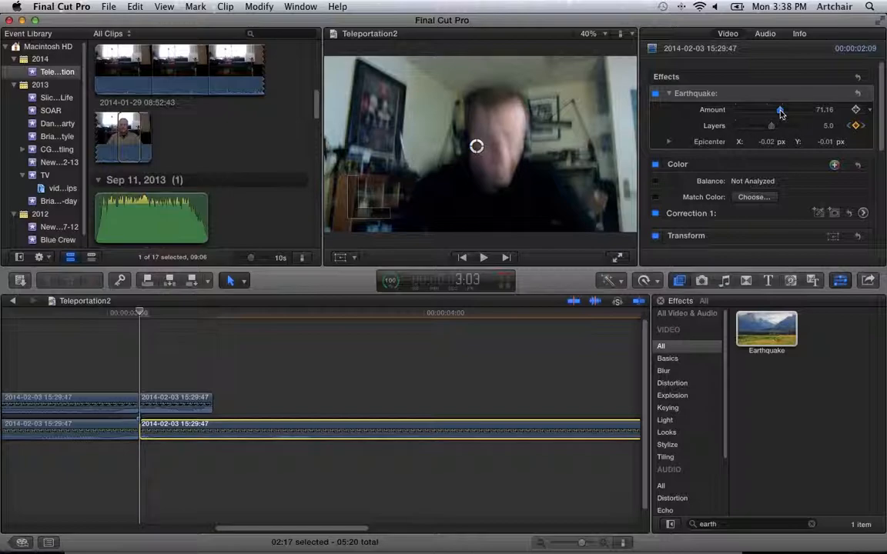
{"action": "key", "text": "space"}
{"action": "left_click_drag", "start_coordinate": [199, 318], "coordinate": [448, 317]}
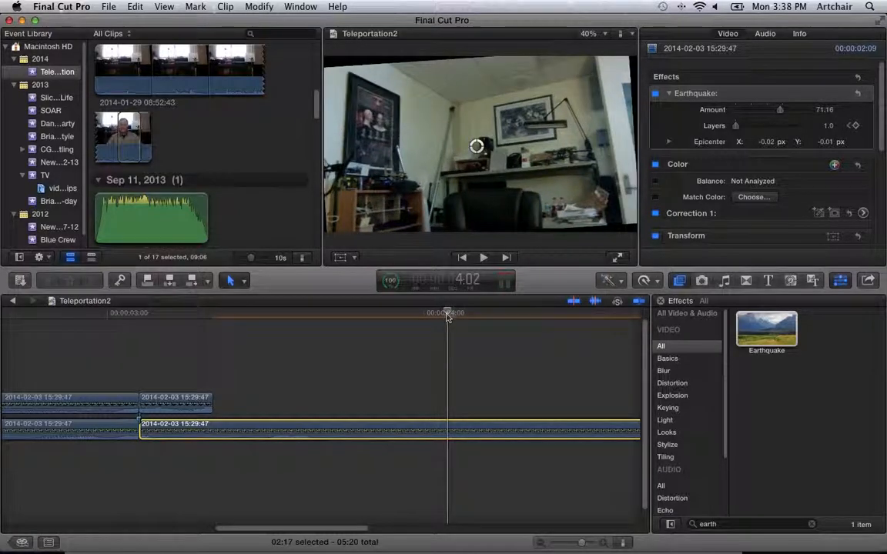
Step: Add an Amount keyframe at the 3:03 Layers keyframe and play the shake from there
{"action": "left_click", "coordinate": [853, 127]}
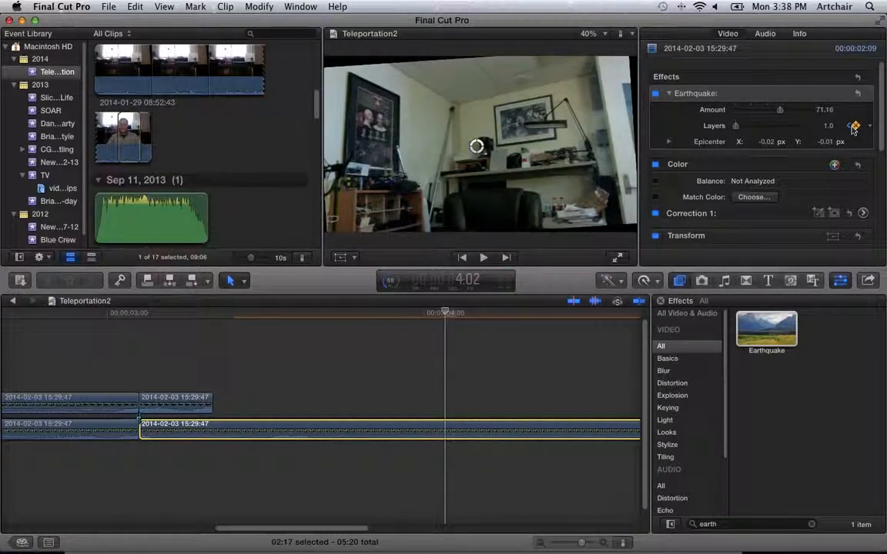
{"action": "left_click", "coordinate": [849, 126]}
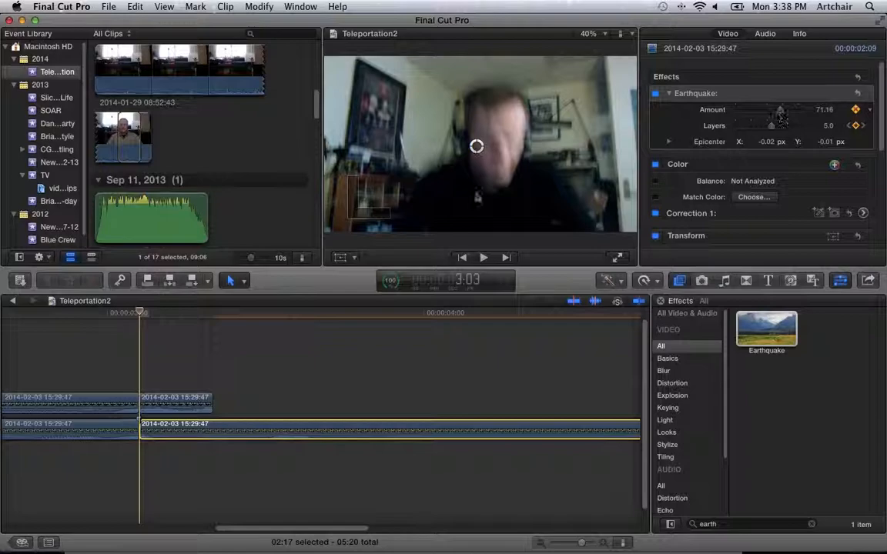
{"action": "key", "text": "space"}
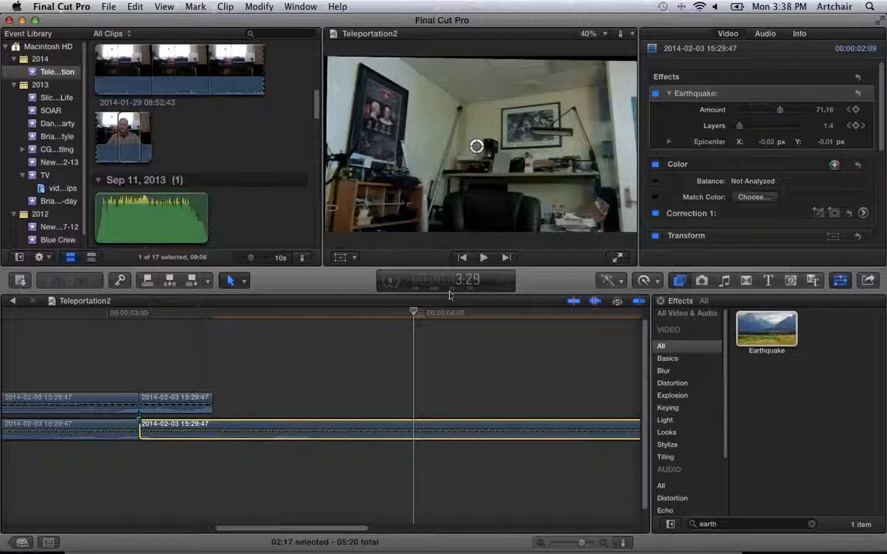
Step: Add an Amount keyframe at the 4:02 Layers keyframe, set Amount to 0 and play the result from before the cut
{"action": "left_click", "coordinate": [868, 127]}
{"action": "left_click", "coordinate": [868, 127]}
{"action": "left_click", "coordinate": [863, 127]}
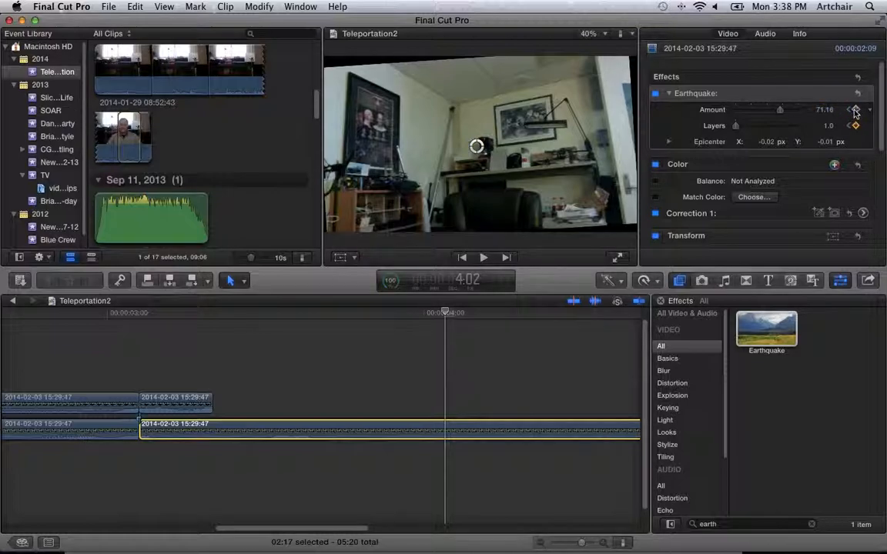
{"action": "left_click", "coordinate": [855, 110]}
{"action": "left_click_drag", "start_coordinate": [780, 112], "coordinate": [732, 116]}
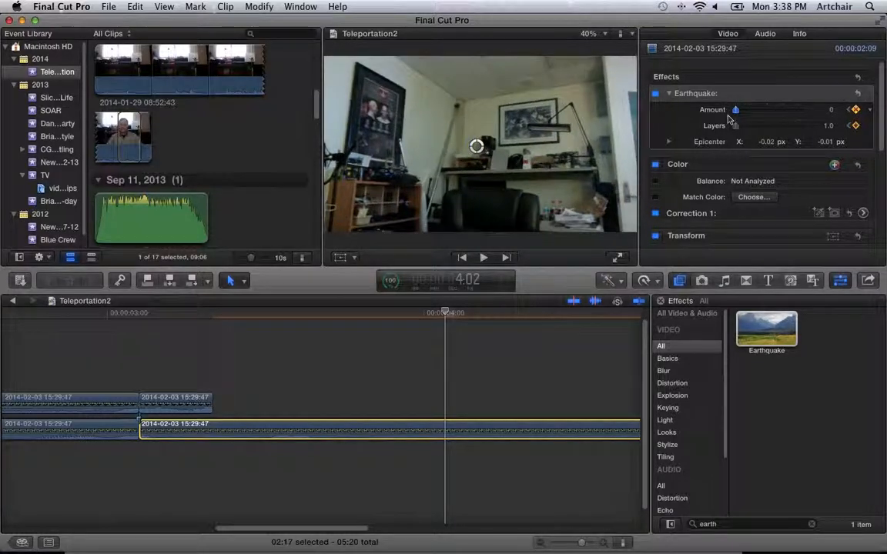
{"action": "left_click_drag", "start_coordinate": [446, 314], "coordinate": [106, 341]}
{"action": "key", "text": "space"}
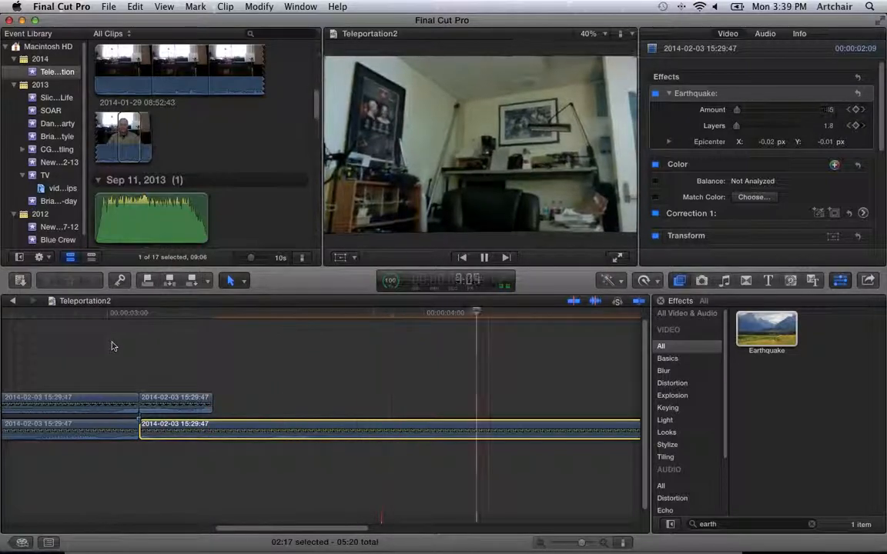
{"action": "key", "text": "space"}
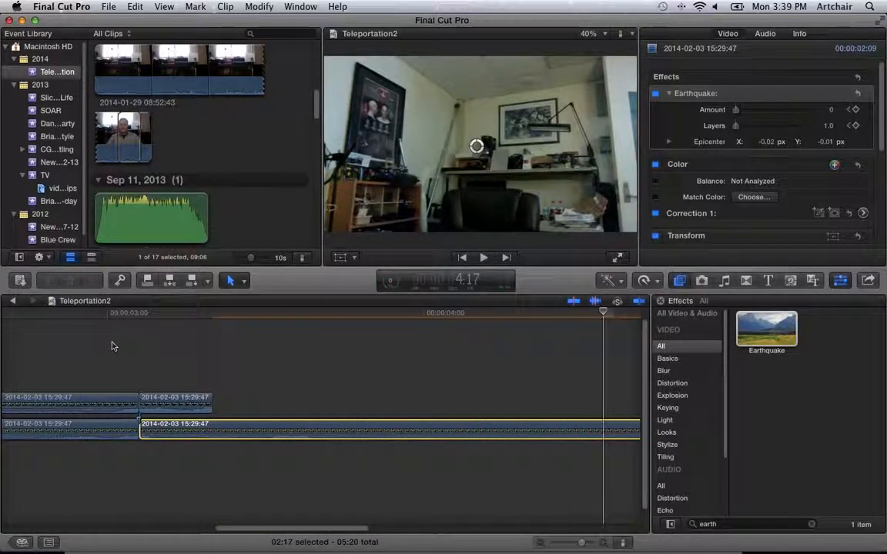
Step: Move the Earthquake epicenter down onto the chair, to X 0.04 px and Y -0.27 px, and play the result
{"action": "left_click_drag", "start_coordinate": [109, 312], "coordinate": [214, 324]}
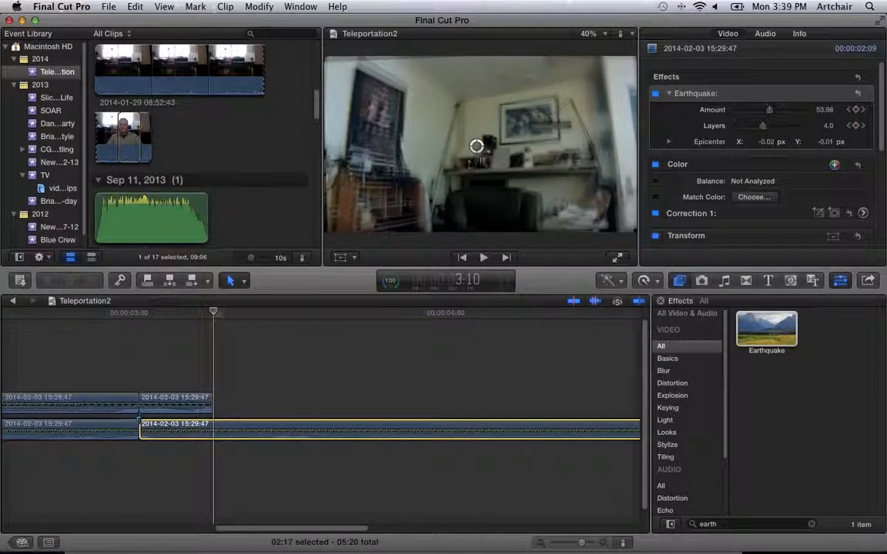
{"action": "left_click_drag", "start_coordinate": [478, 147], "coordinate": [489, 191]}
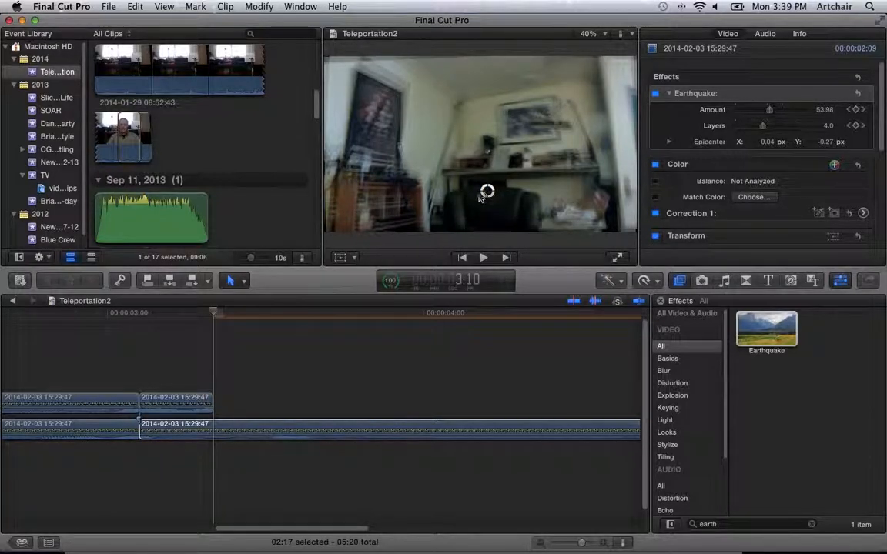
{"action": "left_click_drag", "start_coordinate": [214, 313], "coordinate": [90, 313]}
{"action": "key", "text": "space"}
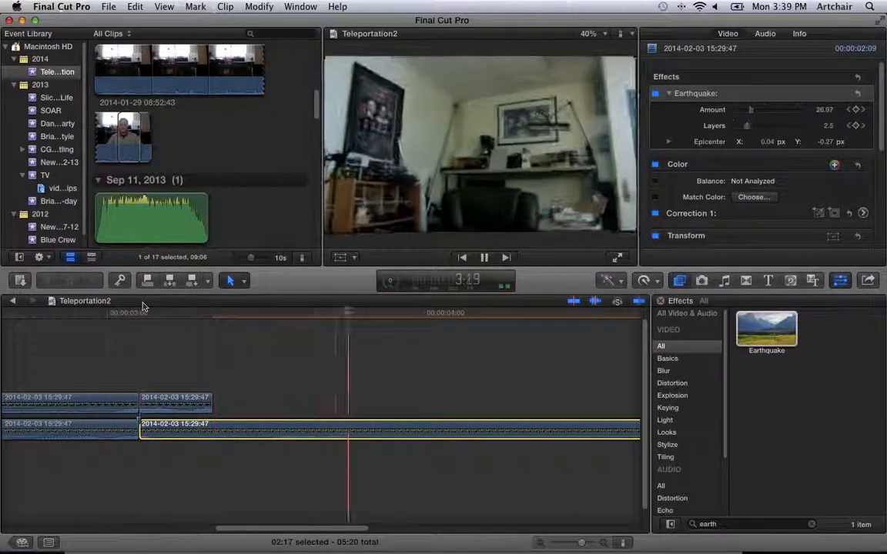
{"action": "key", "text": "space"}
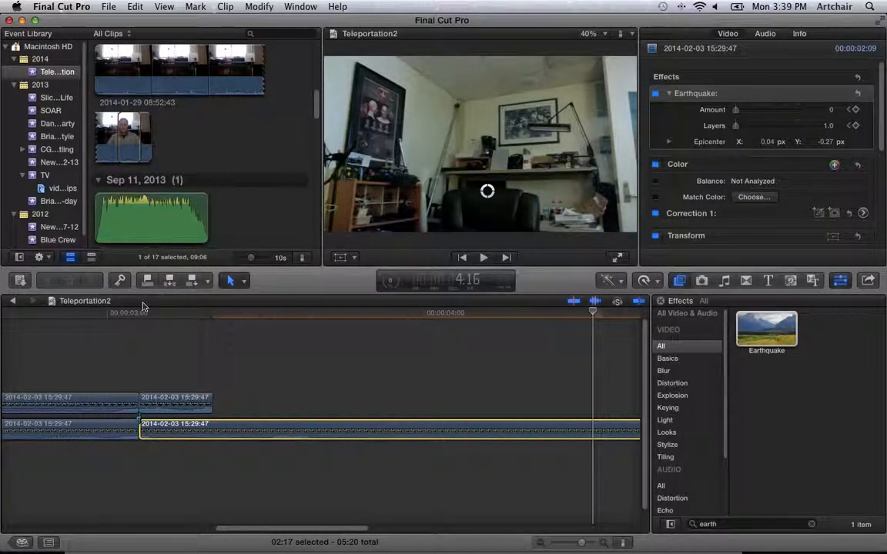
Step: Move the Earthquake epicenter just below the picture, to X 0.03 px and Y -0.55 px, and play the result
{"action": "left_click_drag", "start_coordinate": [488, 194], "coordinate": [485, 236]}
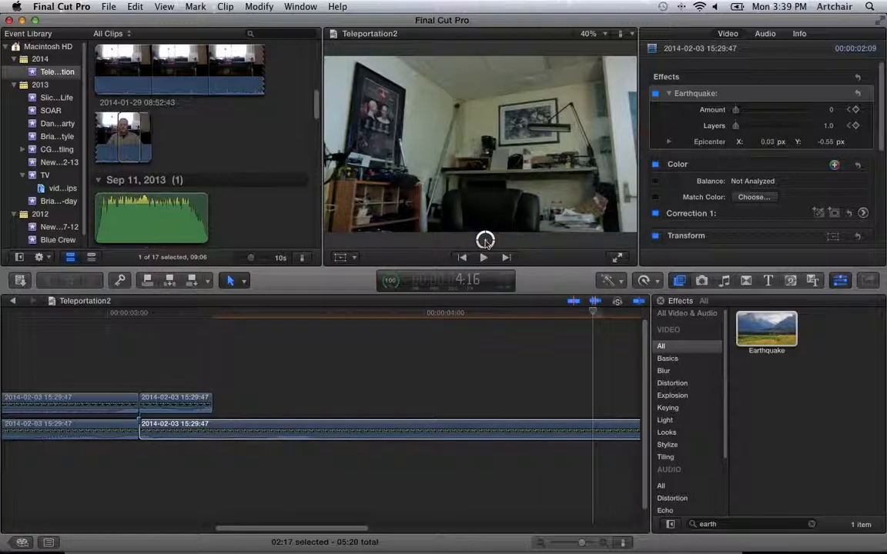
{"action": "left_click", "coordinate": [109, 314]}
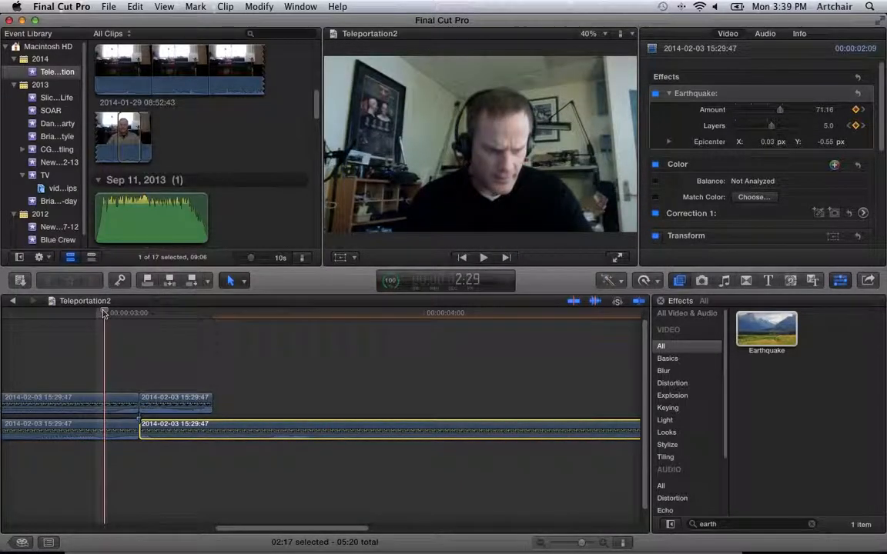
{"action": "key", "text": "space"}
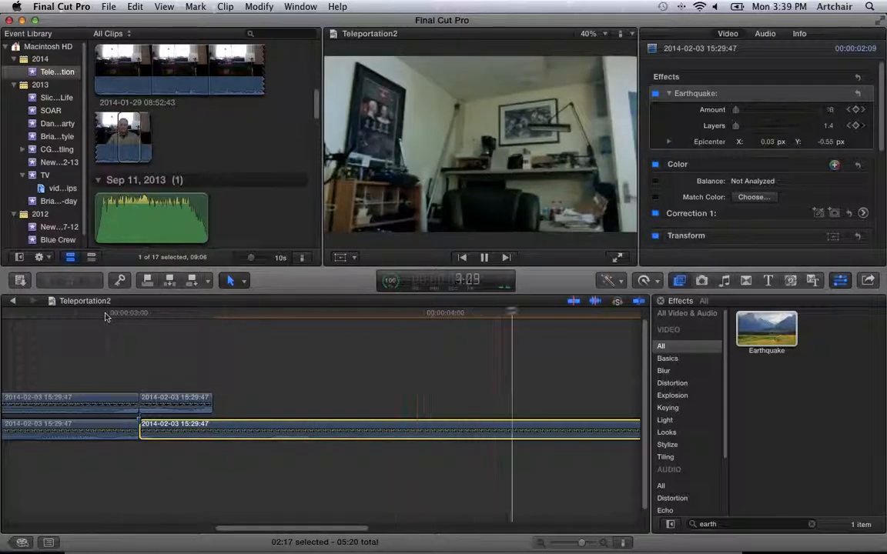
{"action": "key", "text": "space"}
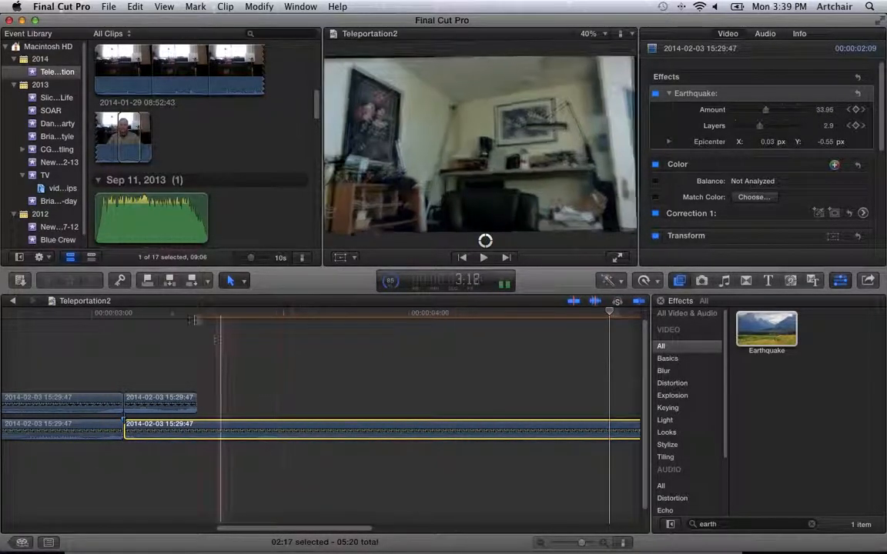
{"action": "key", "text": "space"}
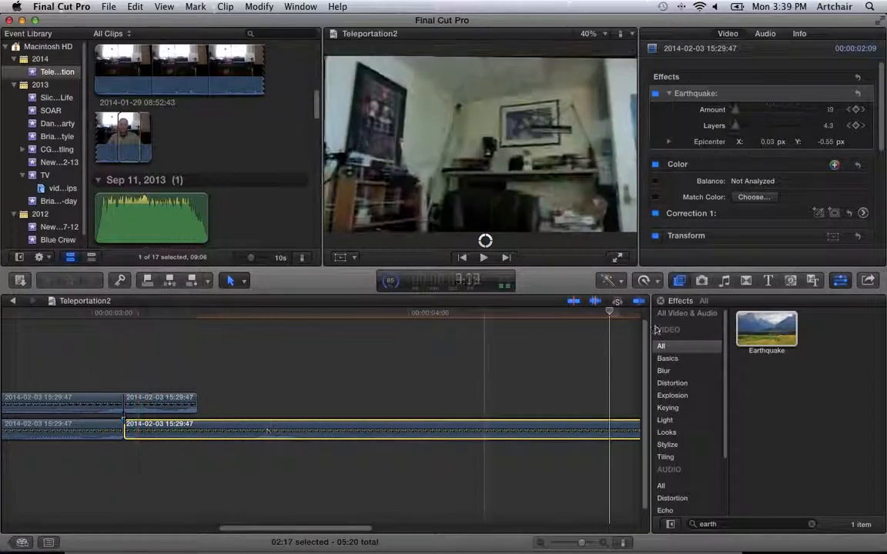
Step: Detach the audio from all four timeline segments and delete the detached audio clips
{"action": "left_click_drag", "start_coordinate": [748, 344], "coordinate": [685, 362]}
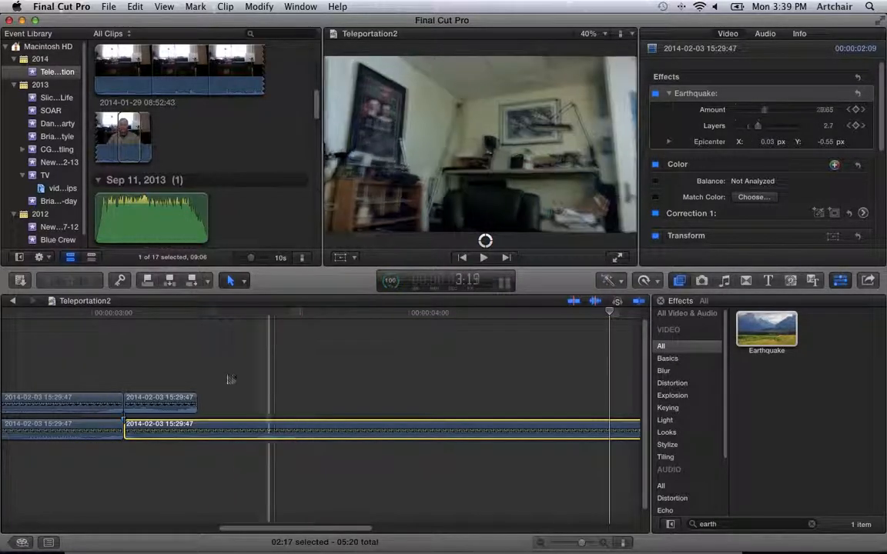
{"action": "scroll", "coordinate": [82, 401], "scroll_direction": "left", "scroll_amount": 3}
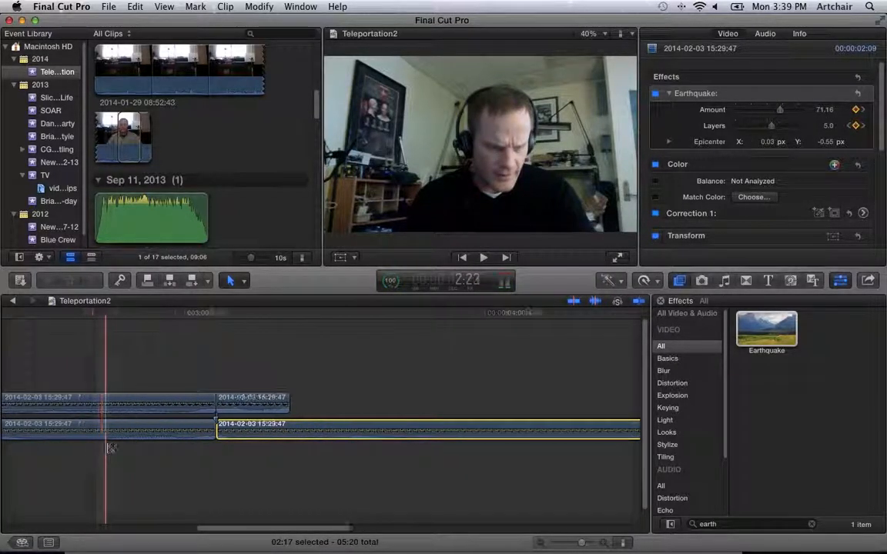
{"action": "left_click_drag", "start_coordinate": [163, 456], "coordinate": [287, 408]}
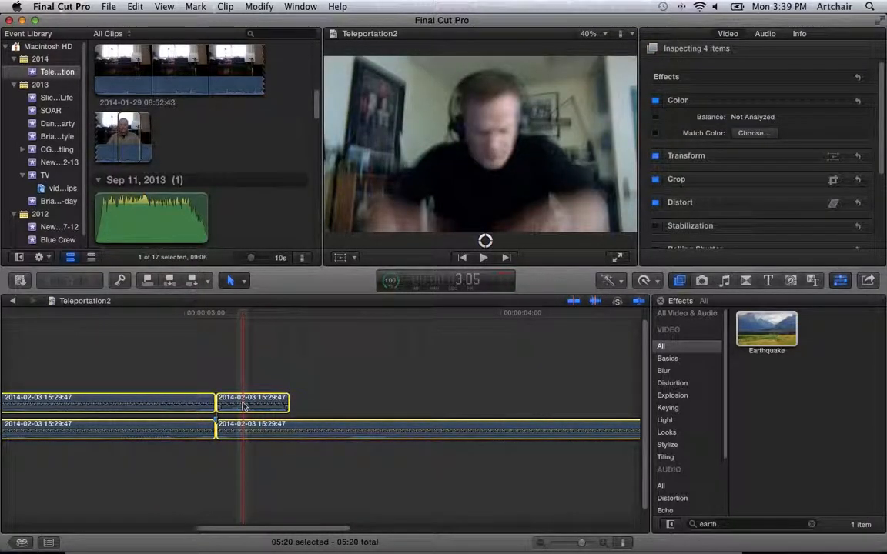
{"action": "right_click", "coordinate": [253, 406]}
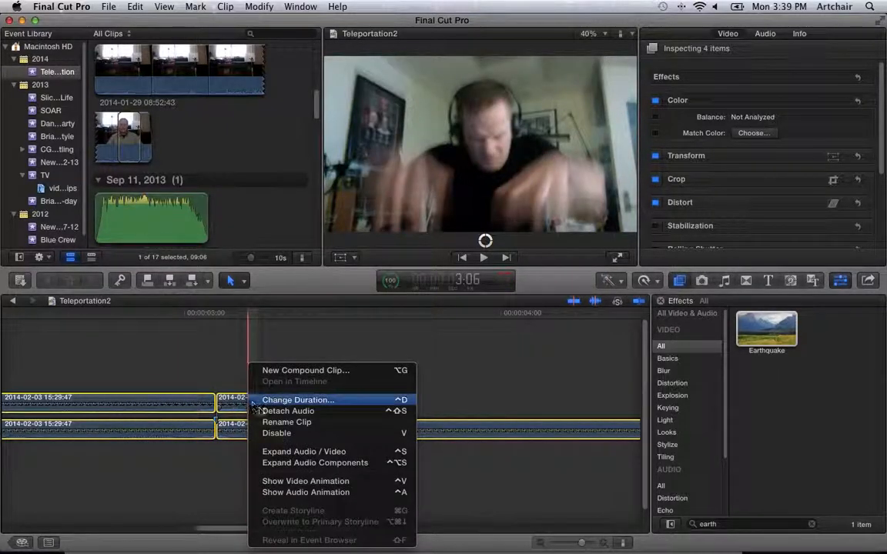
{"action": "left_click", "coordinate": [274, 411]}
{"action": "left_click", "coordinate": [347, 368]}
{"action": "left_click_drag", "start_coordinate": [320, 453], "coordinate": [174, 485]}
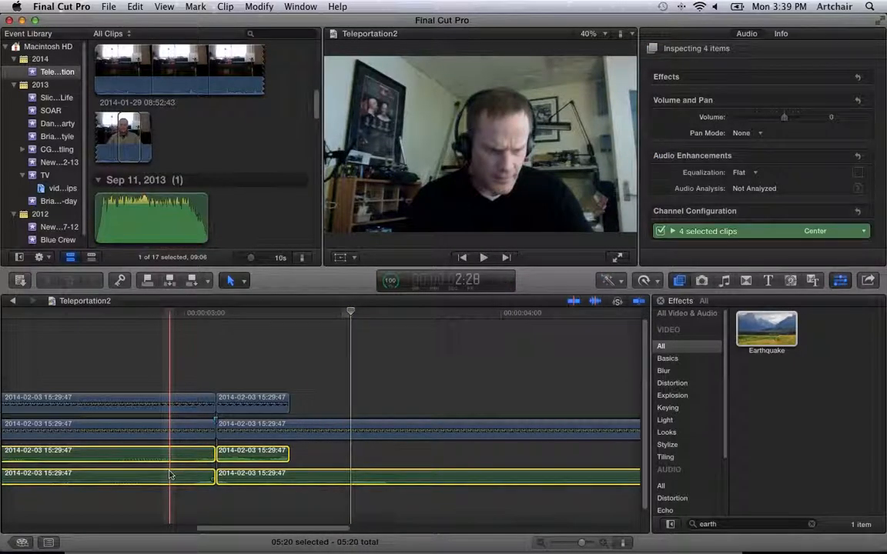
{"action": "key", "text": "Delete"}
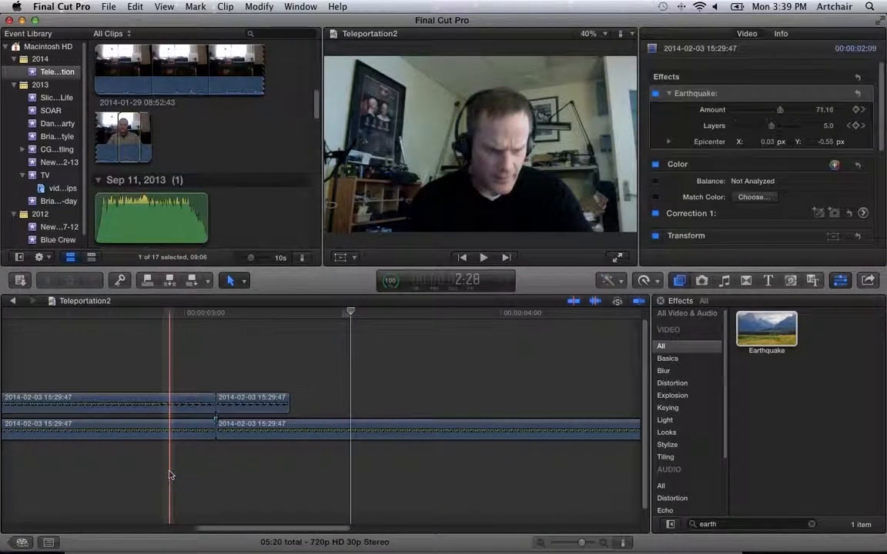